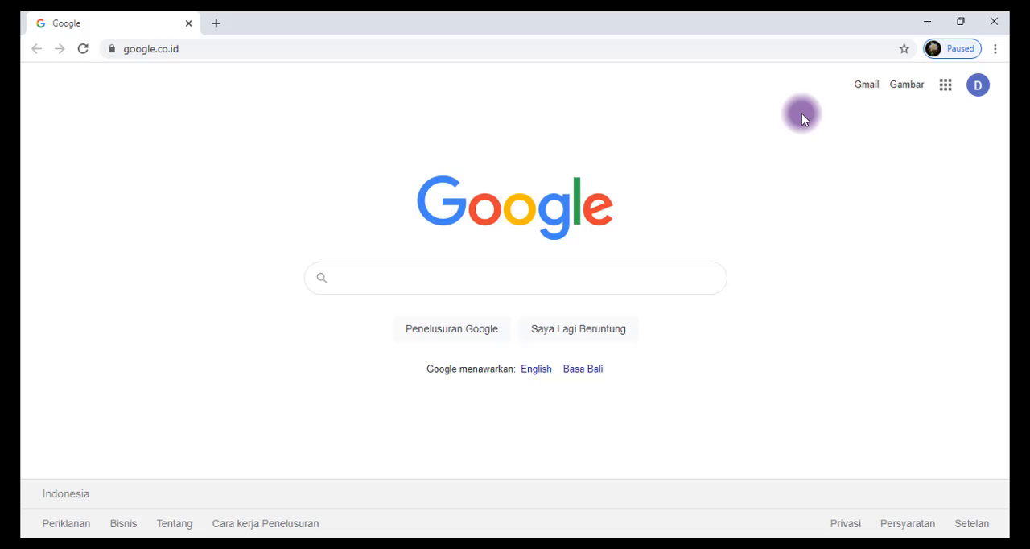
Open Google Drive and locate the SOAL UPLOAD Word document in the local folder "6. TUTORIAL UPLOAD SOAL TANPA MENGETIK"
{"action": "left_click", "coordinate": [946, 87]}
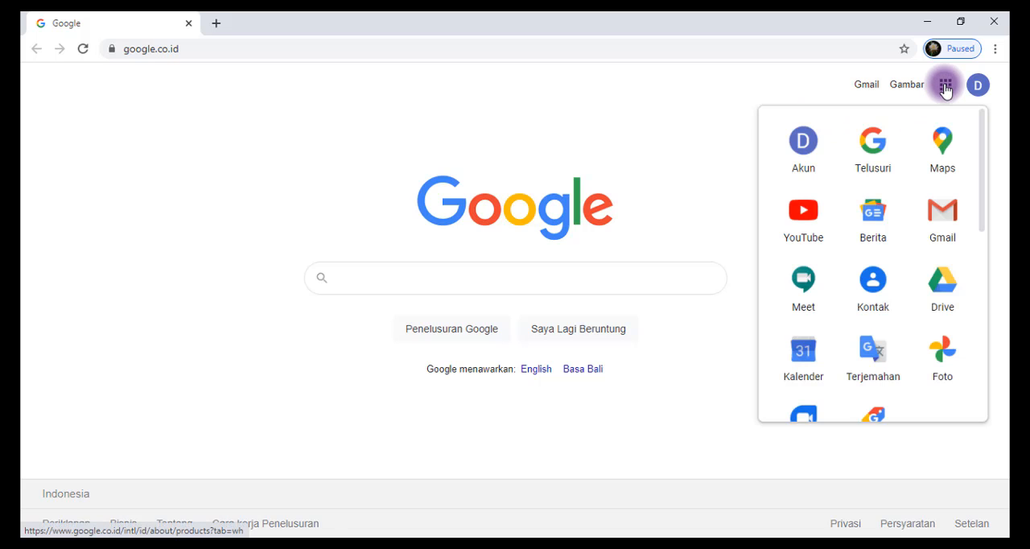
{"action": "left_click", "coordinate": [944, 295]}
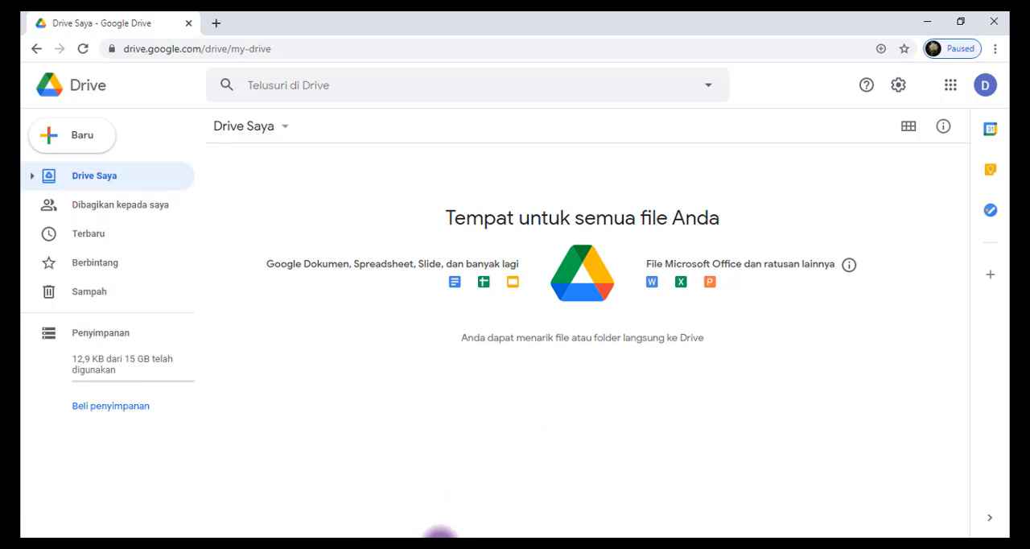
{"action": "left_click", "coordinate": [440, 536]}
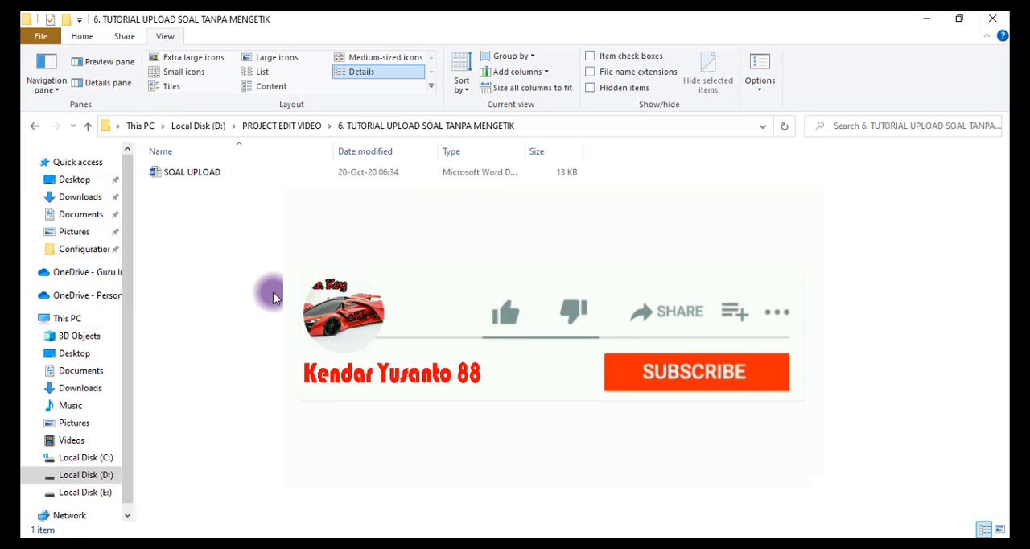
{"action": "left_click", "coordinate": [189, 173]}
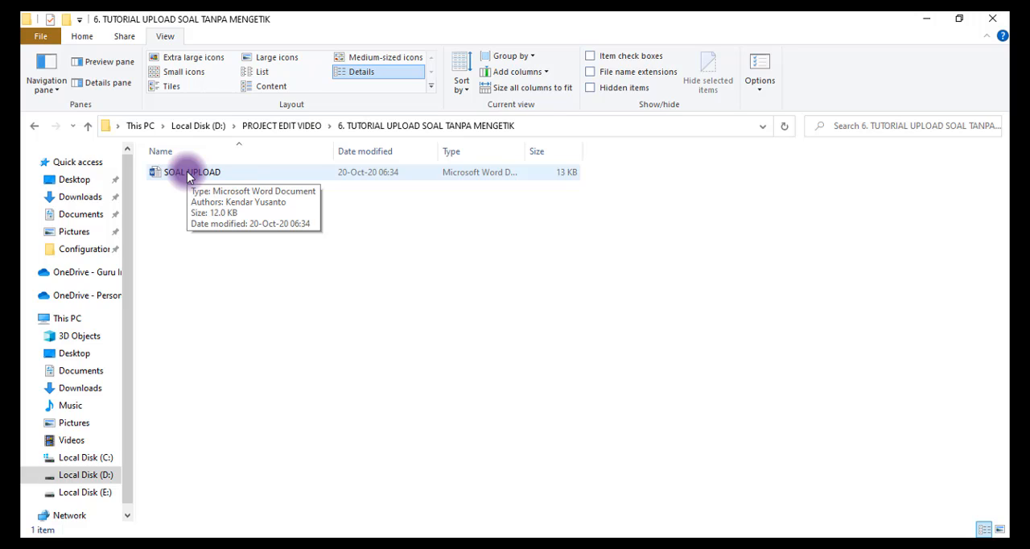
{"action": "left_click", "coordinate": [386, 547]}
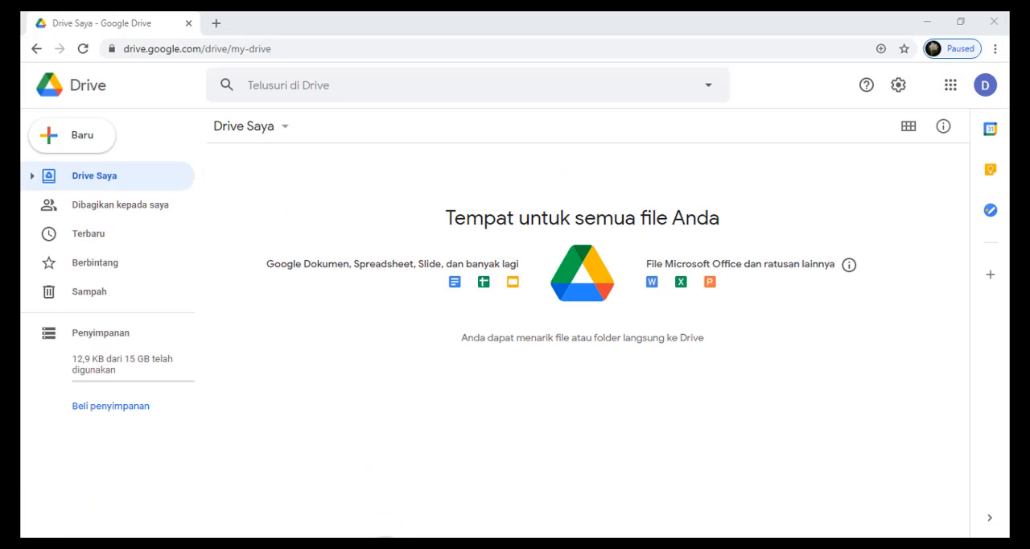
Upload the SOAL UPLOAD Word document from the local folder to Drive Saya and dismiss the upload notification
{"action": "left_click", "coordinate": [100, 142]}
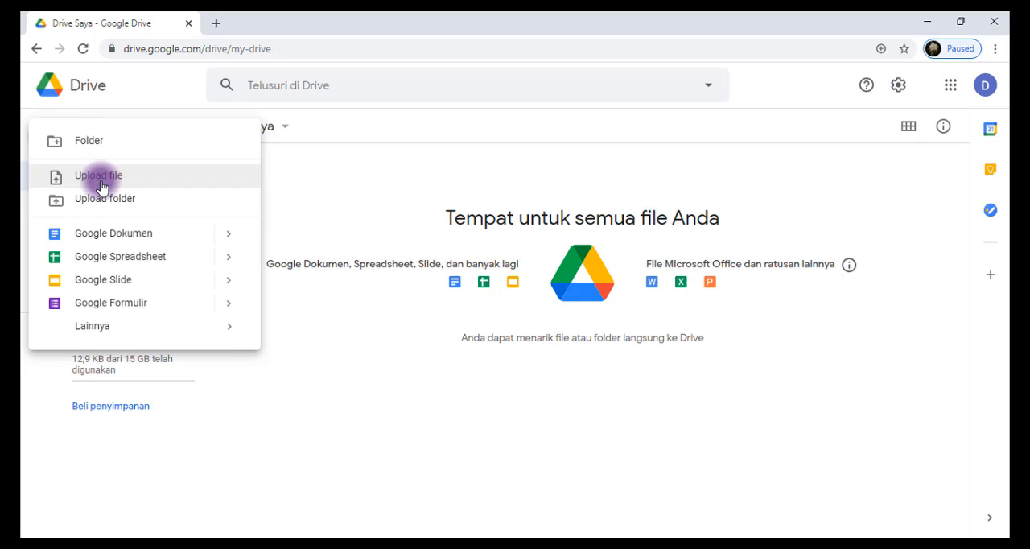
{"action": "left_click", "coordinate": [398, 236]}
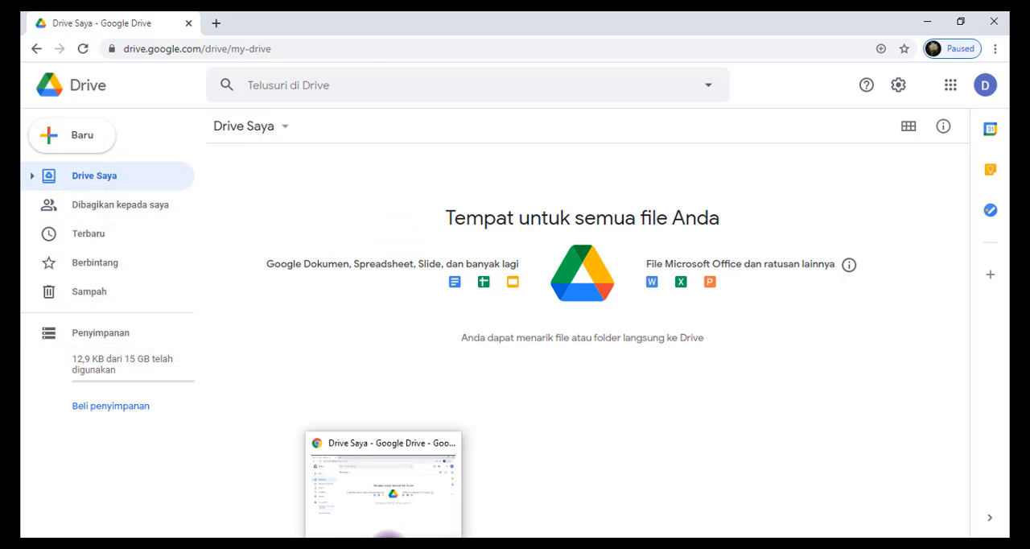
{"action": "left_click", "coordinate": [388, 536]}
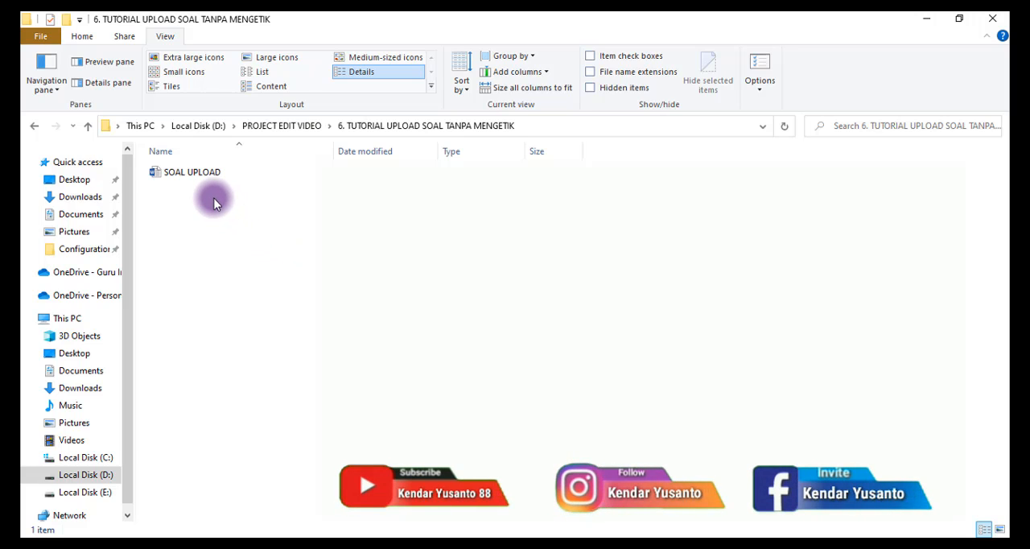
{"action": "left_click", "coordinate": [195, 176]}
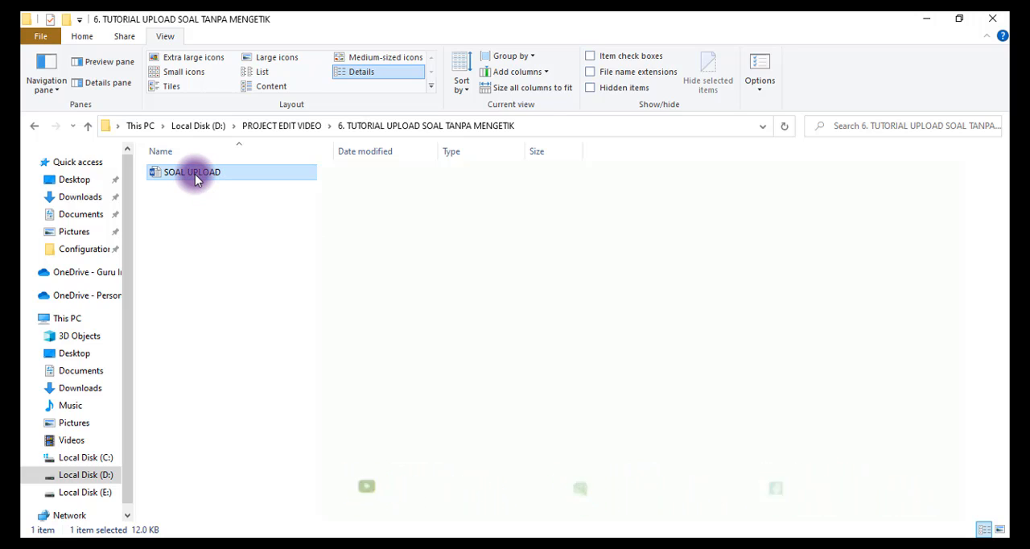
{"action": "left_click_drag", "start_coordinate": [195, 174], "coordinate": [413, 218]}
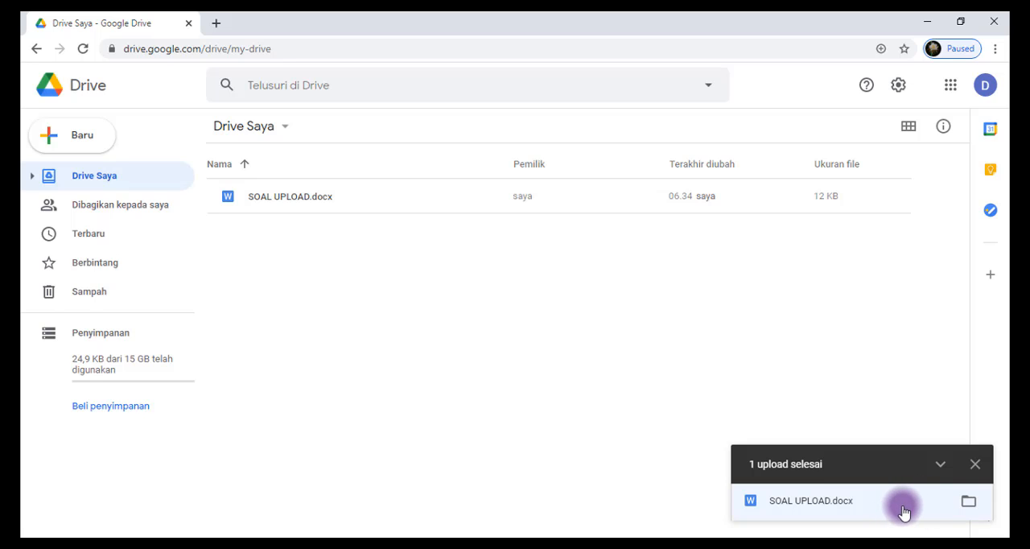
{"action": "left_click", "coordinate": [975, 465]}
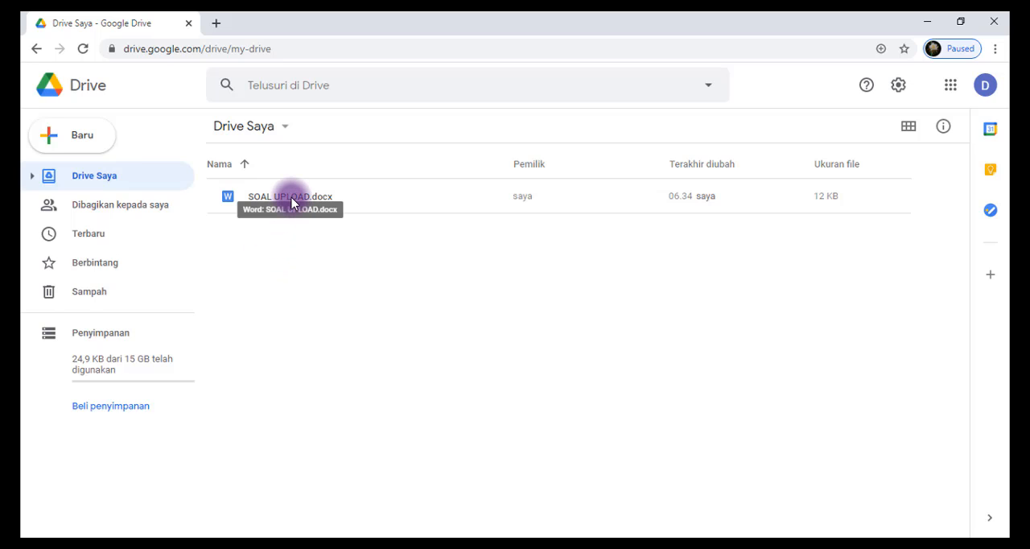
Preview SOAL UPLOAD.docx in Drive and read through its multiple-choice questions
{"action": "double_click", "coordinate": [298, 266]}
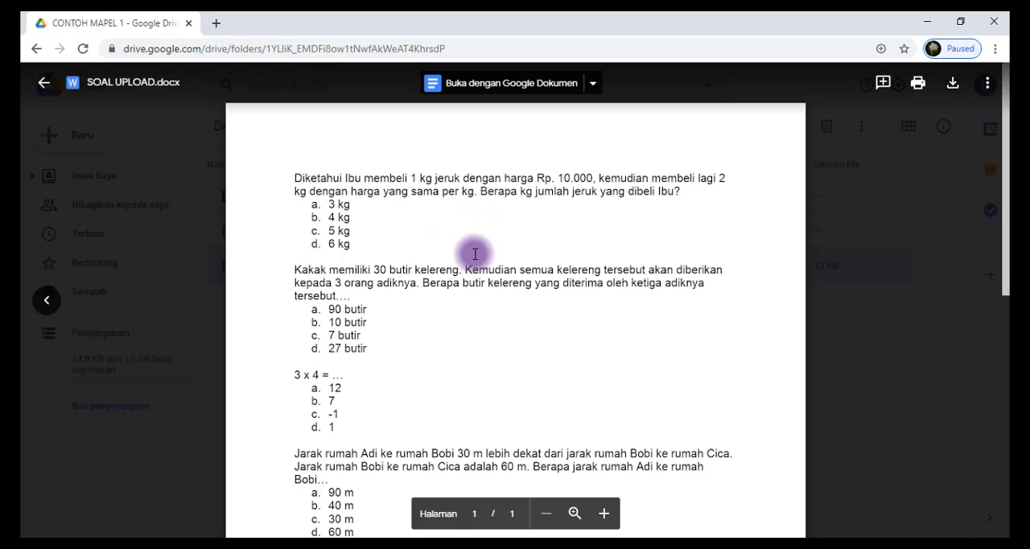
{"action": "scroll", "coordinate": [699, 368], "scroll_direction": "down", "scroll_amount": 2}
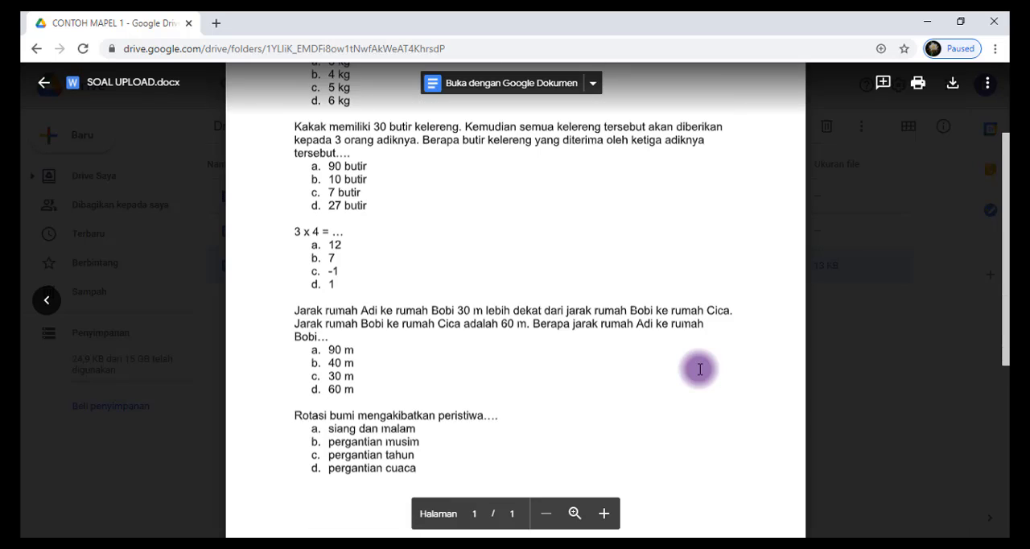
{"action": "scroll", "coordinate": [699, 366], "scroll_direction": "down", "scroll_amount": 2}
{"action": "scroll", "coordinate": [700, 367], "scroll_direction": "down", "scroll_amount": 1}
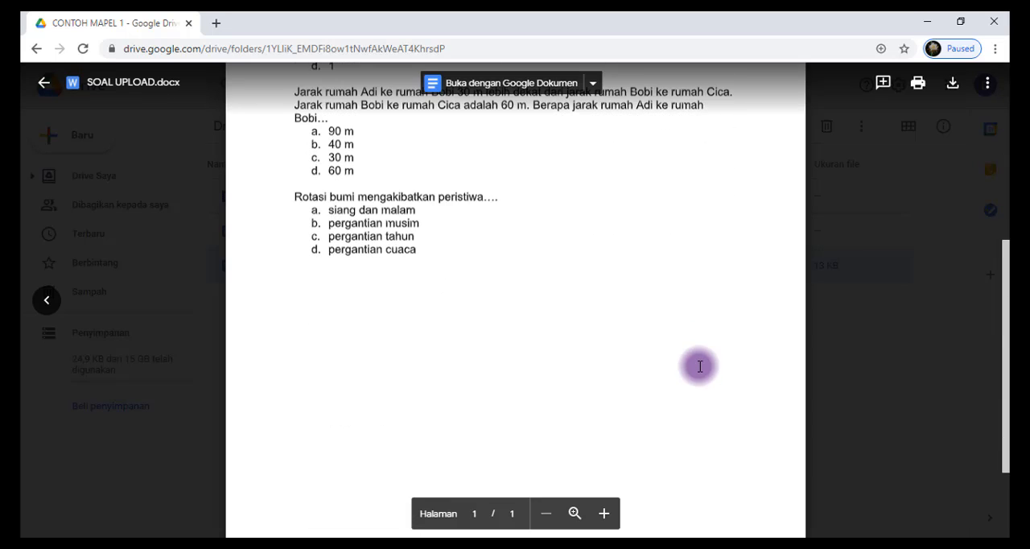
{"action": "scroll", "coordinate": [698, 366], "scroll_direction": "up", "scroll_amount": 2}
{"action": "scroll", "coordinate": [698, 366], "scroll_direction": "up", "scroll_amount": 2}
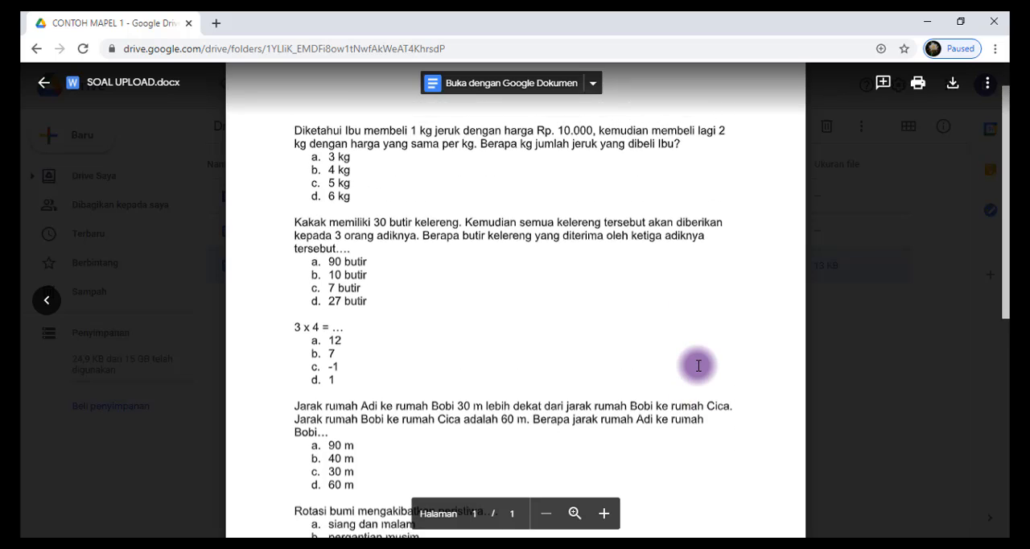
{"action": "scroll", "coordinate": [699, 366], "scroll_direction": "up", "scroll_amount": 1}
{"action": "scroll", "coordinate": [699, 366], "scroll_direction": "down", "scroll_amount": 2}
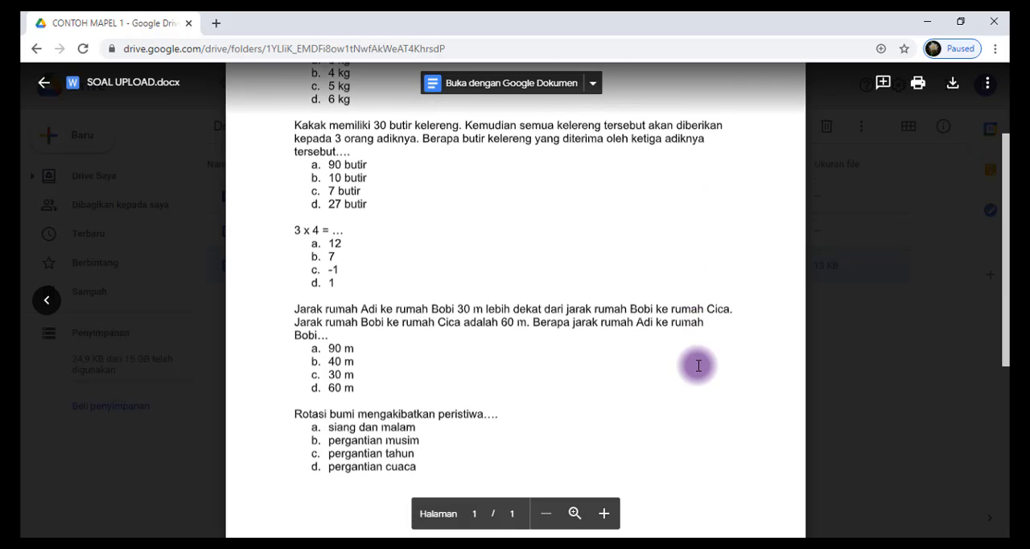
{"action": "scroll", "coordinate": [699, 366], "scroll_direction": "down", "scroll_amount": 1}
{"action": "scroll", "coordinate": [698, 366], "scroll_direction": "up", "scroll_amount": 3}
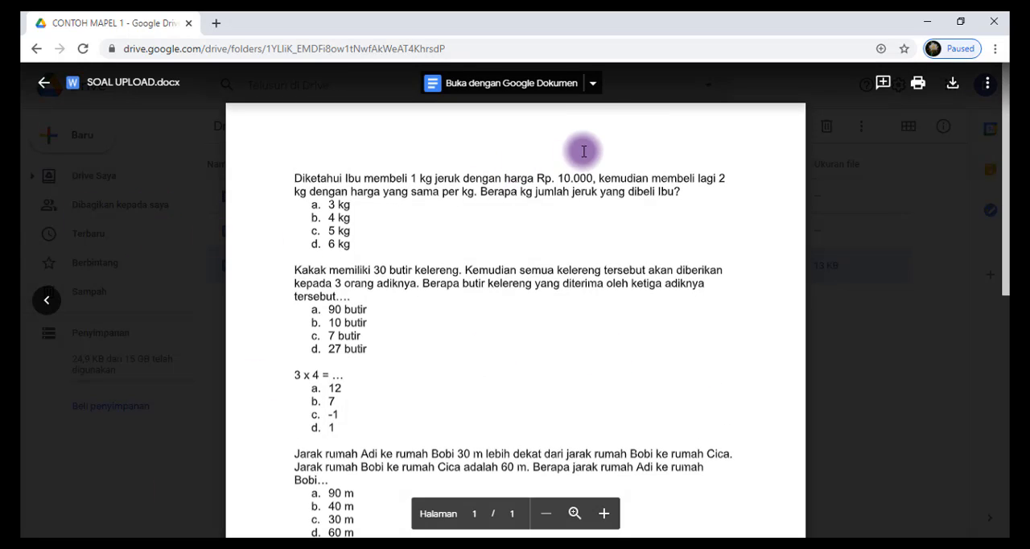
Open the previewed SOAL UPLOAD.docx with Google Dokumen
{"action": "left_click", "coordinate": [594, 84]}
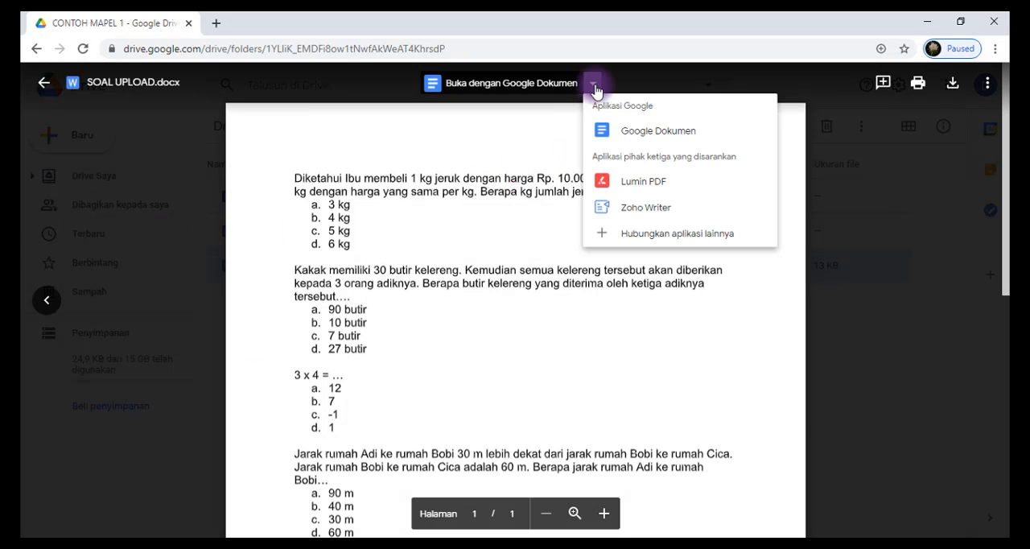
{"action": "left_click", "coordinate": [646, 132]}
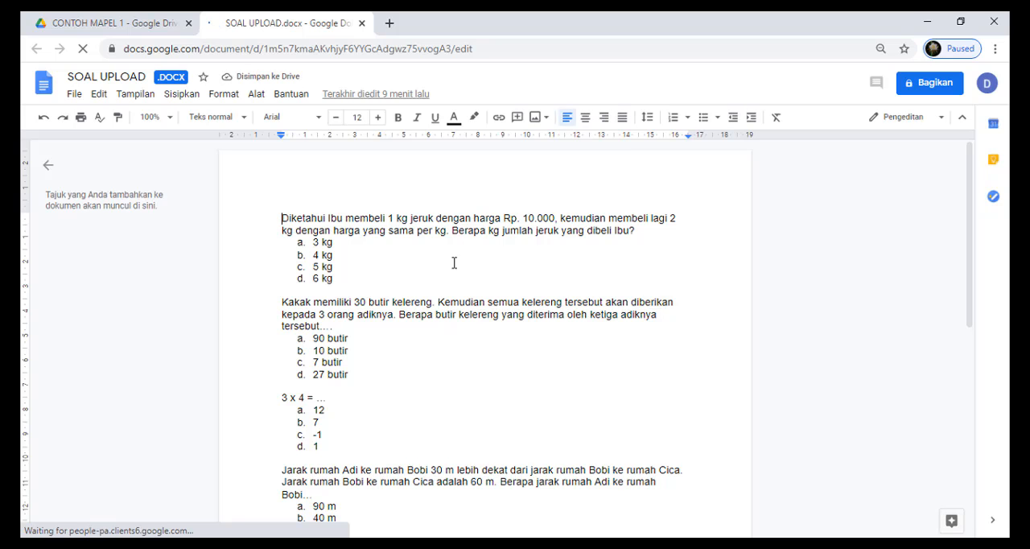
Examine the layout of the questions and lettered answer options throughout the opened SOAL UPLOAD document
{"action": "scroll", "coordinate": [453, 309], "scroll_direction": "down", "scroll_amount": 4}
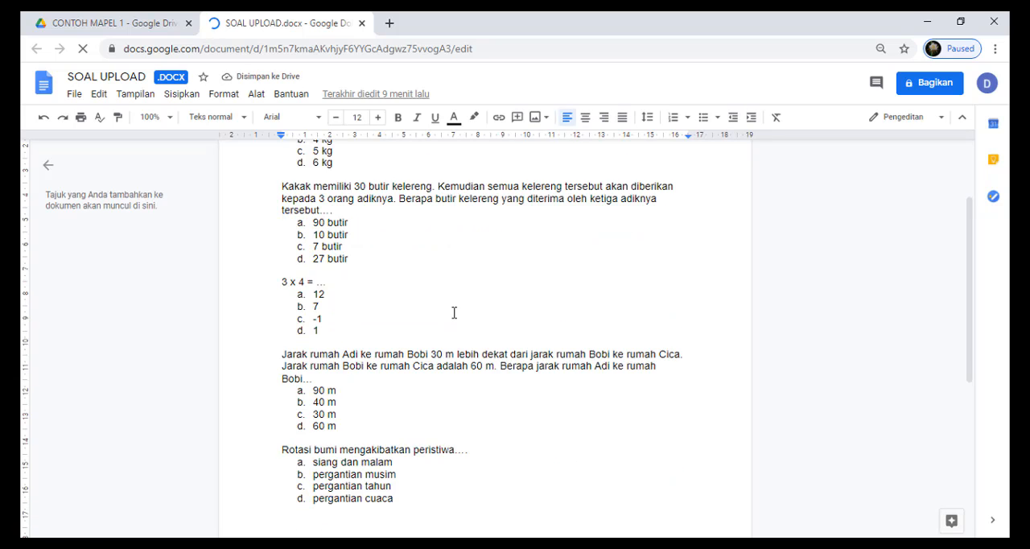
{"action": "scroll", "coordinate": [454, 312], "scroll_direction": "down", "scroll_amount": 2}
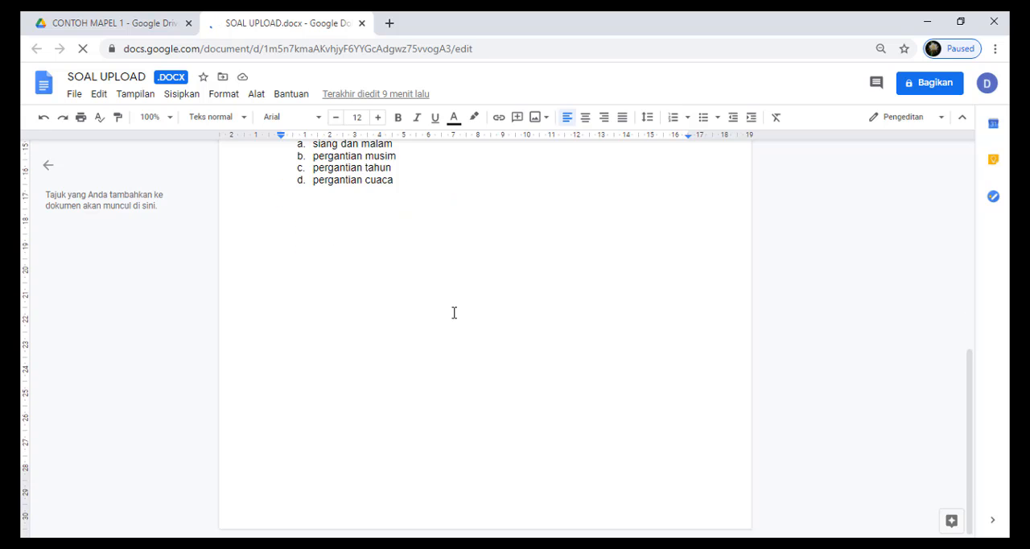
{"action": "scroll", "coordinate": [454, 312], "scroll_direction": "up", "scroll_amount": 5}
{"action": "scroll", "coordinate": [454, 313], "scroll_direction": "up", "scroll_amount": 1}
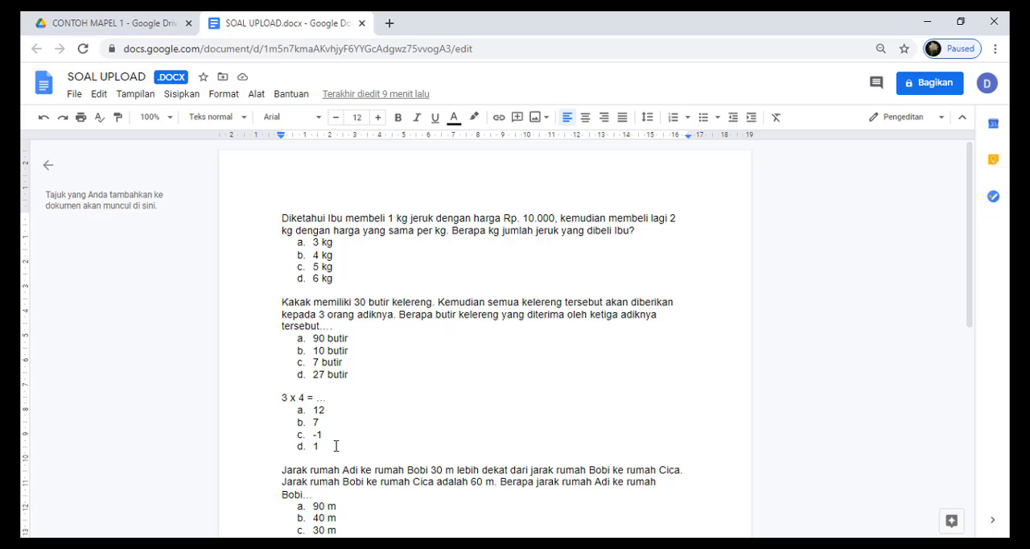
{"action": "scroll", "coordinate": [336, 454], "scroll_direction": "down", "scroll_amount": 2}
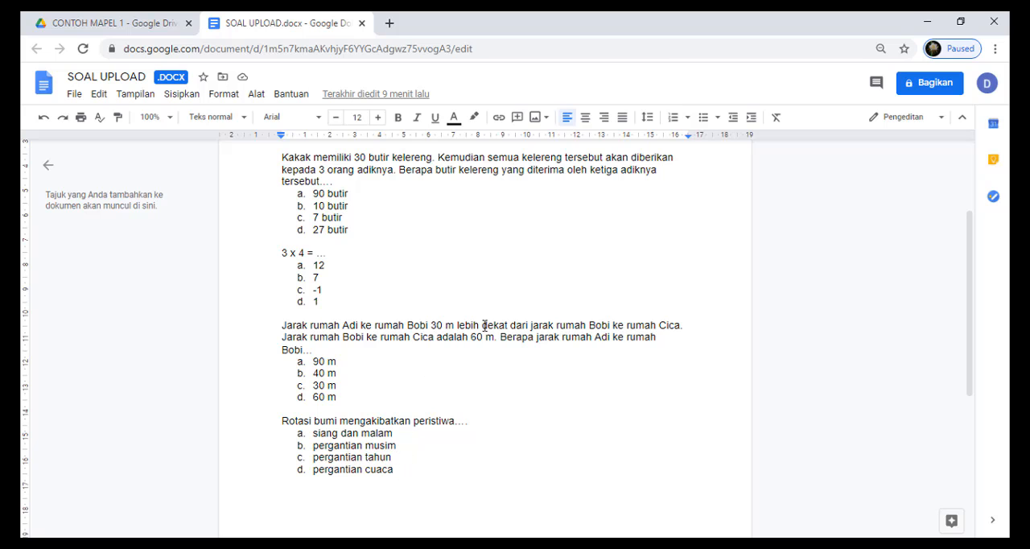
{"action": "scroll", "coordinate": [474, 287], "scroll_direction": "up", "scroll_amount": 1}
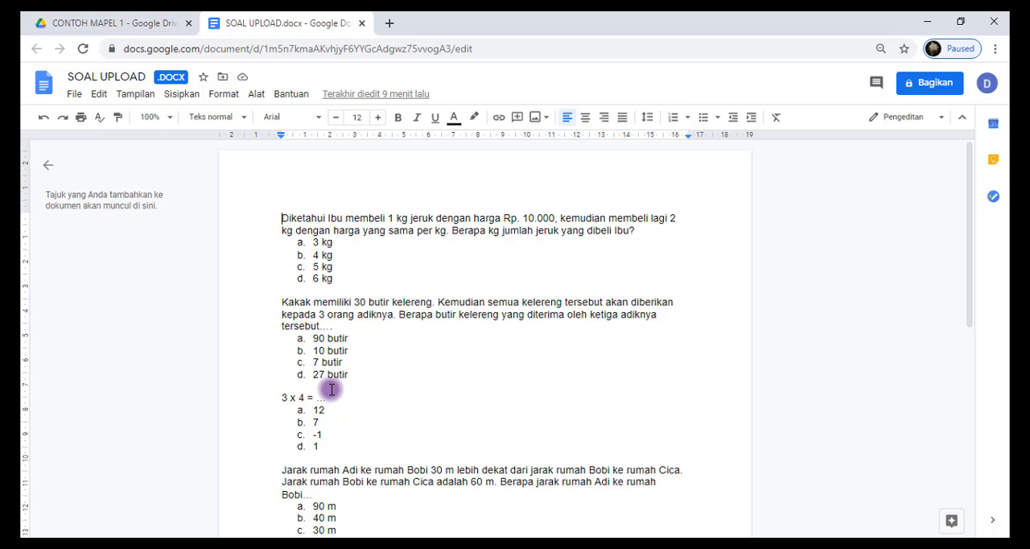
{"action": "scroll", "coordinate": [335, 454], "scroll_direction": "down", "scroll_amount": 2}
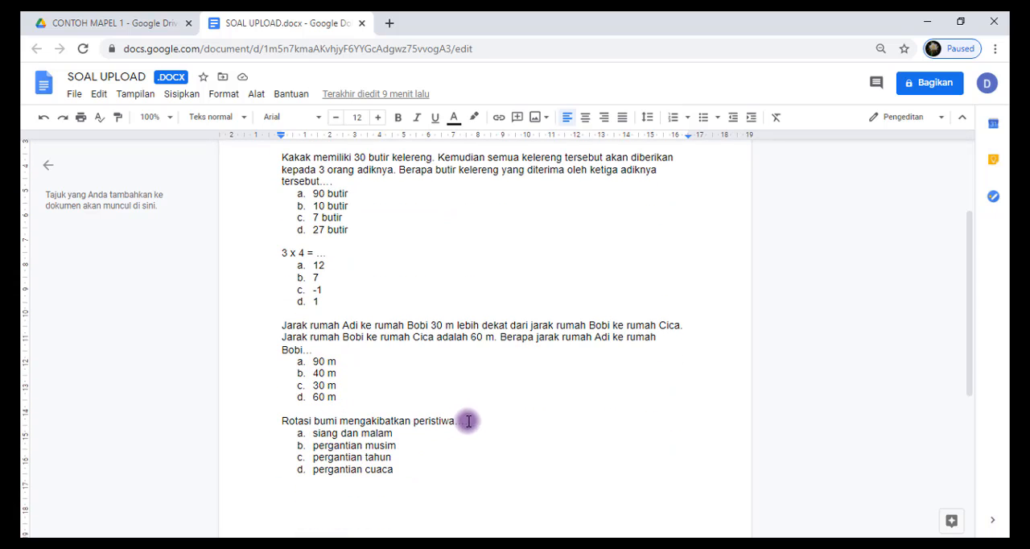
{"action": "scroll", "coordinate": [472, 286], "scroll_direction": "up", "scroll_amount": 2}
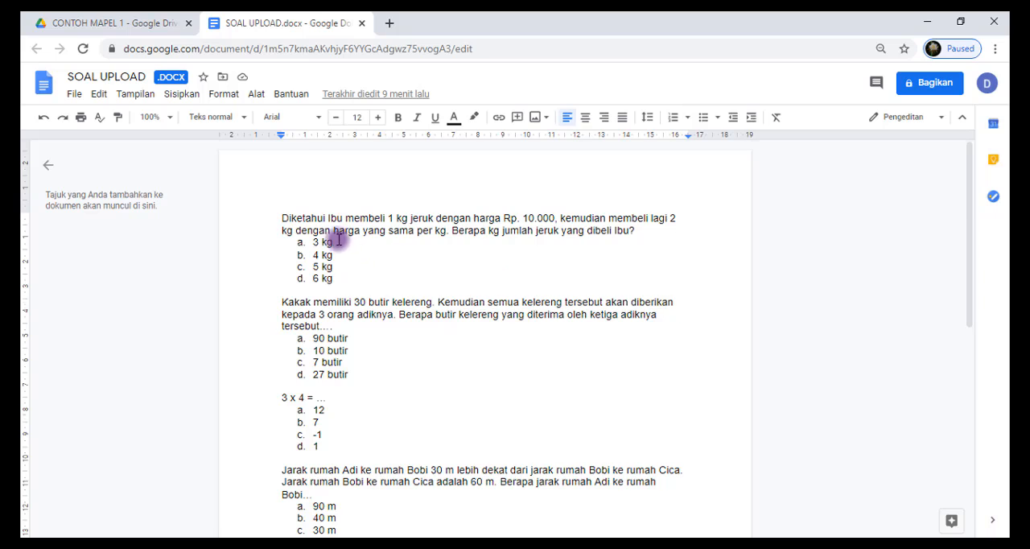
{"action": "scroll", "coordinate": [338, 239], "scroll_direction": "down", "scroll_amount": 2}
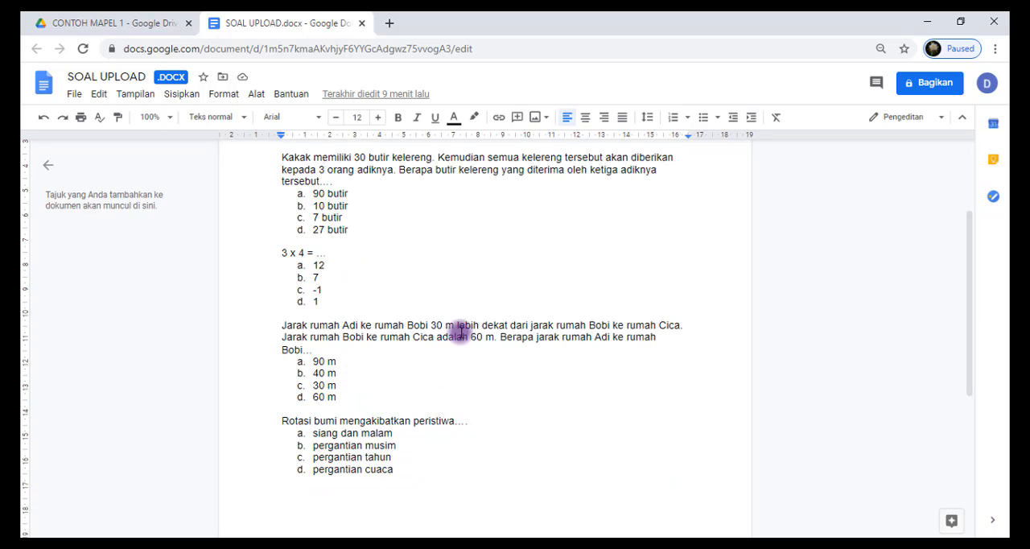
{"action": "scroll", "coordinate": [472, 285], "scroll_direction": "up", "scroll_amount": 2}
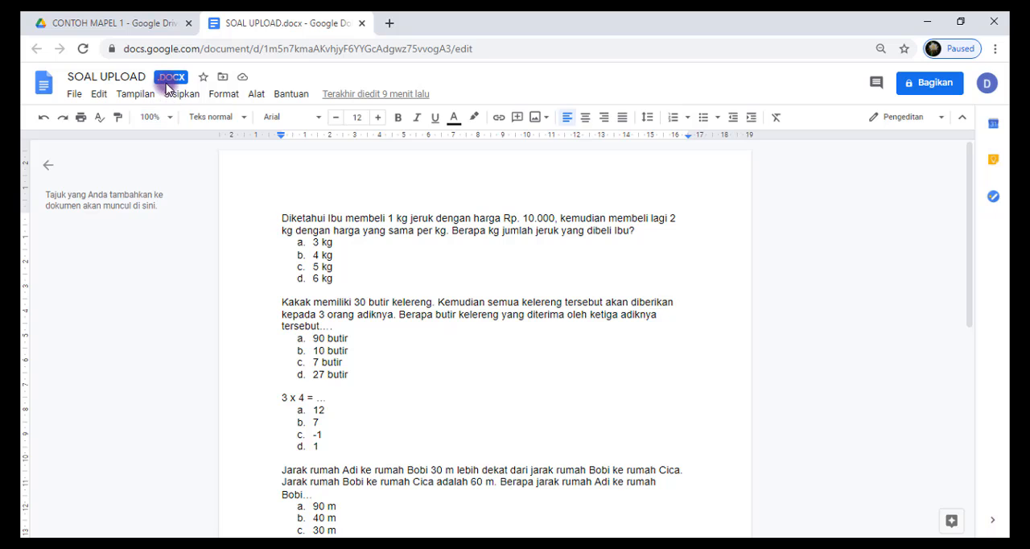
Save the SOAL UPLOAD .docx file as a Google Dokumen
{"action": "left_click", "coordinate": [74, 95]}
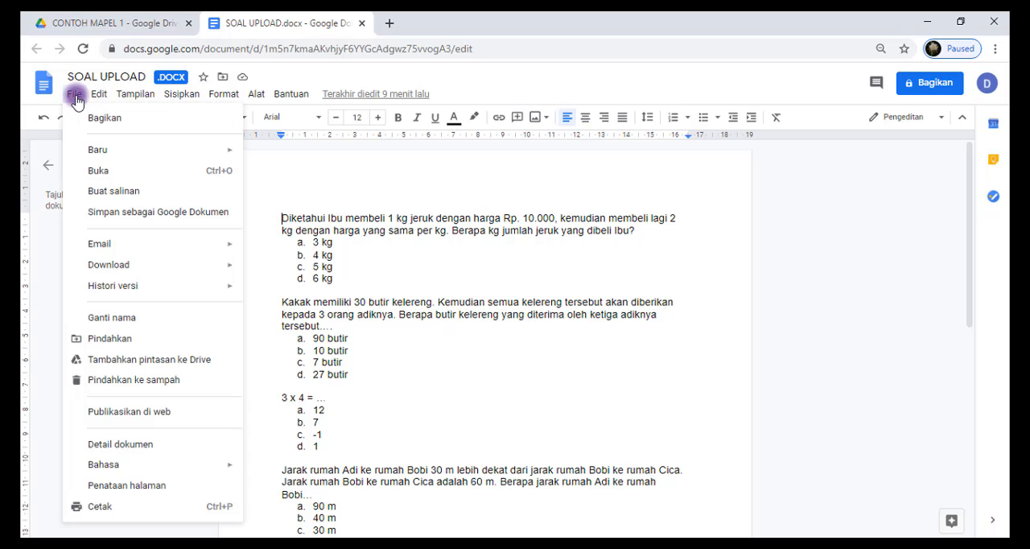
{"action": "left_click", "coordinate": [95, 213]}
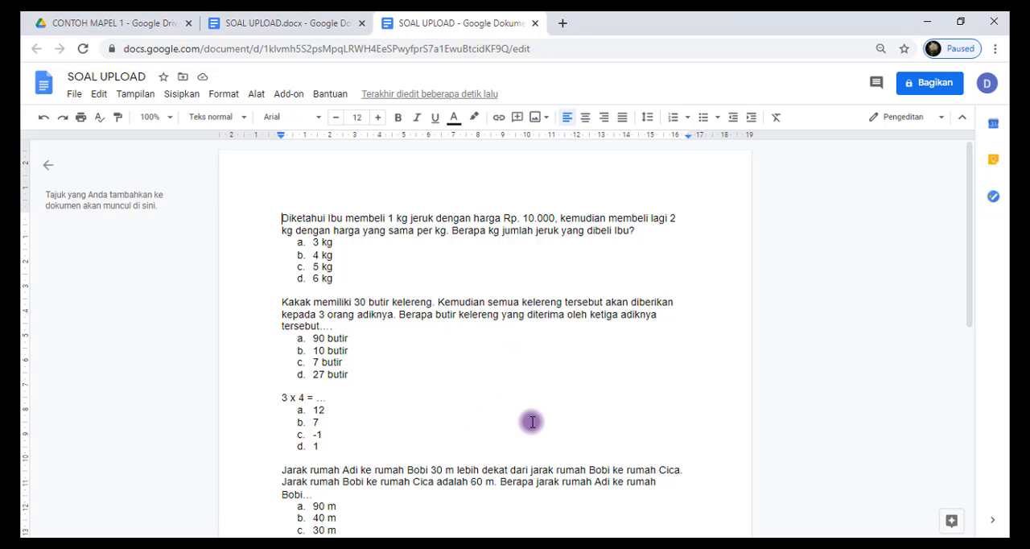
Compare the converted SOAL UPLOAD Google document with the original .docx version
{"action": "scroll", "coordinate": [532, 422], "scroll_direction": "down", "scroll_amount": 2}
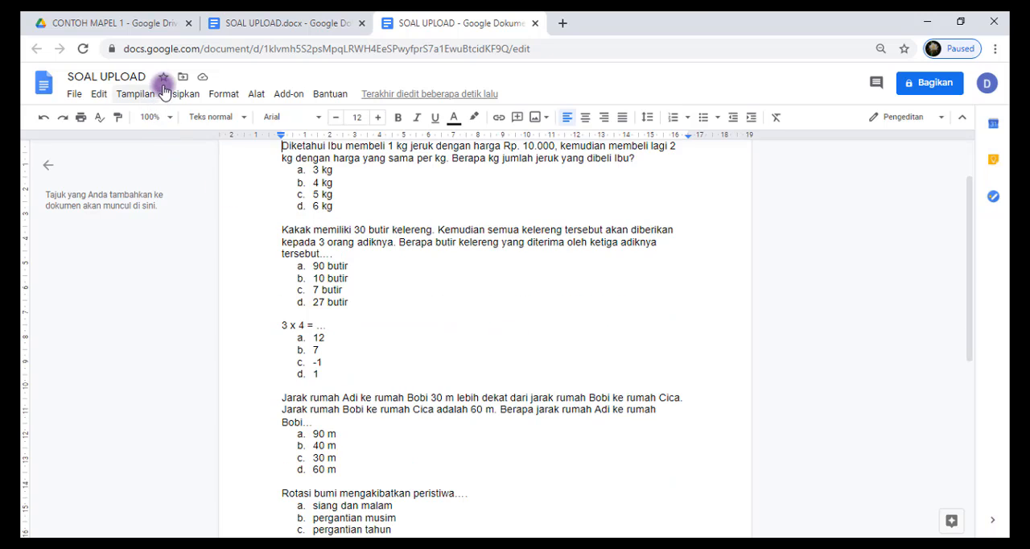
{"action": "left_click", "coordinate": [247, 26]}
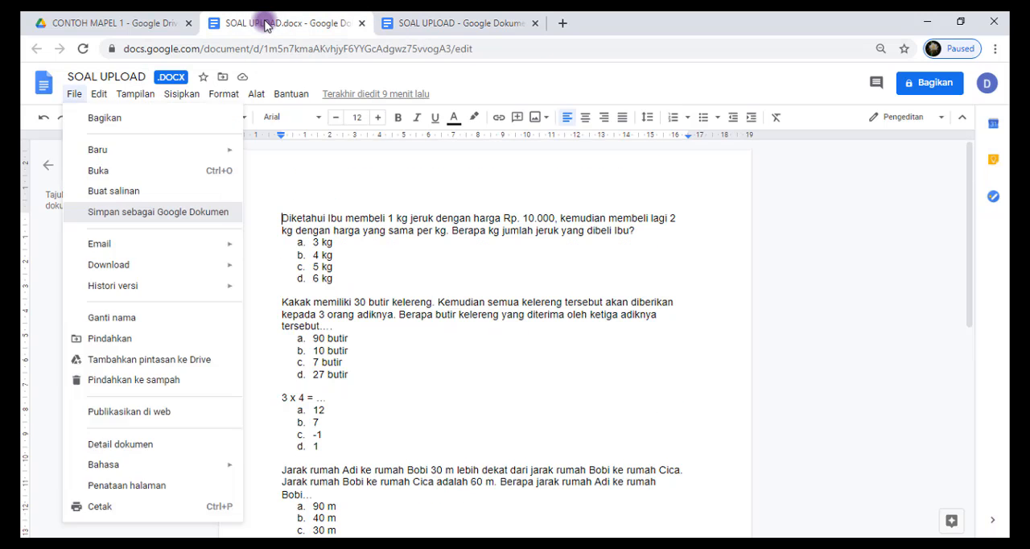
{"action": "left_click", "coordinate": [402, 23]}
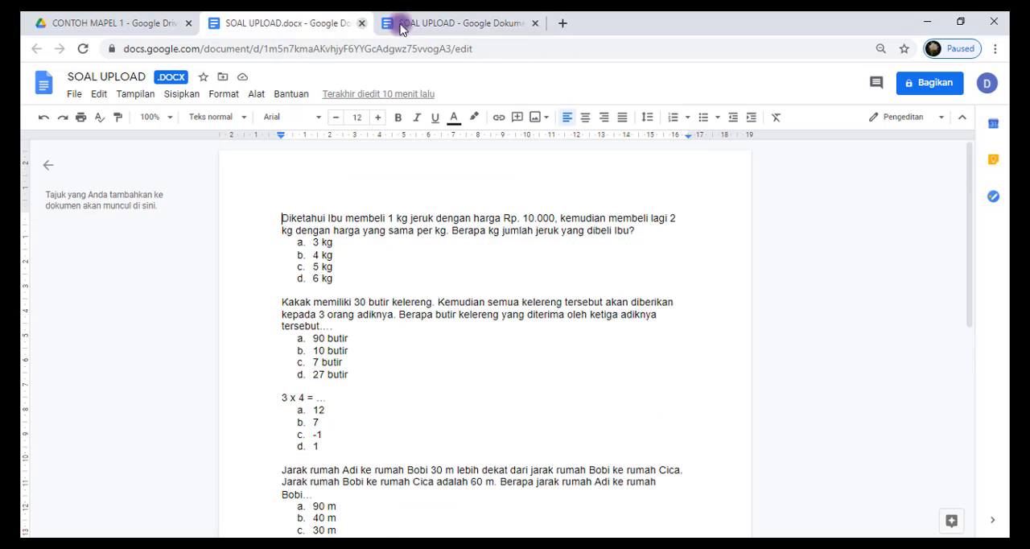
{"action": "left_click", "coordinate": [402, 23]}
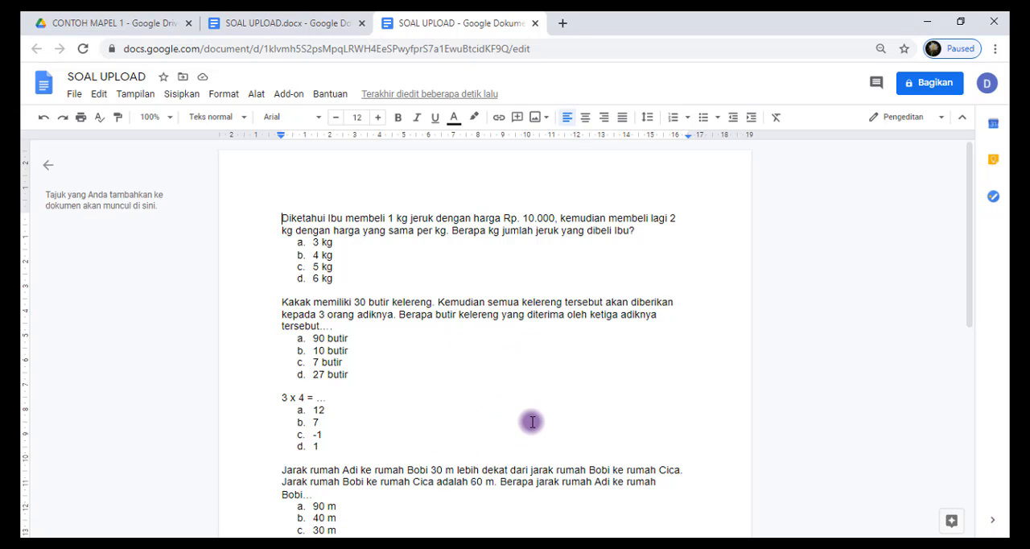
{"action": "scroll", "coordinate": [533, 422], "scroll_direction": "down", "scroll_amount": 1}
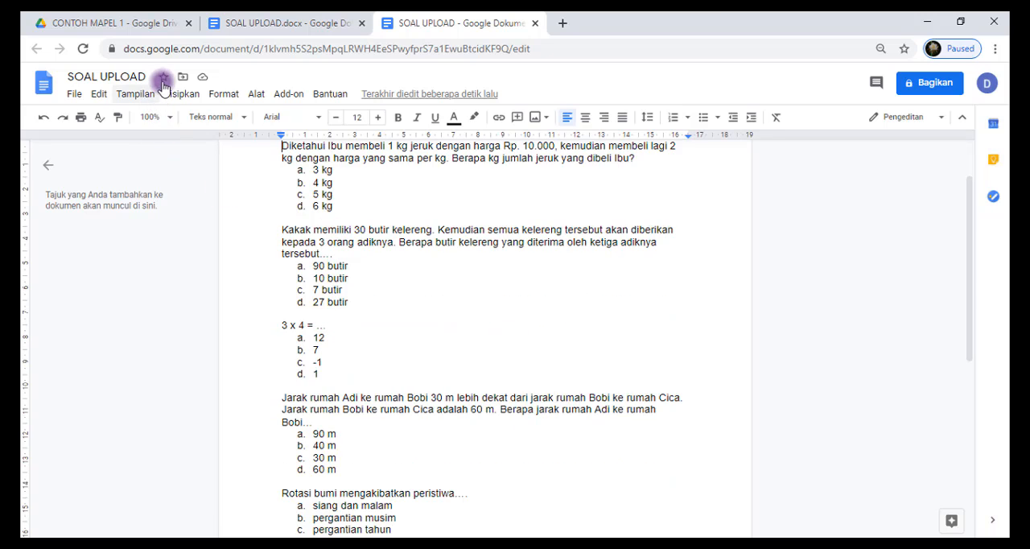
Close the converted SOAL UPLOAD document, the .docx version and the file preview to return to the Drive file list
{"action": "scroll", "coordinate": [502, 239], "scroll_direction": "up", "scroll_amount": 1}
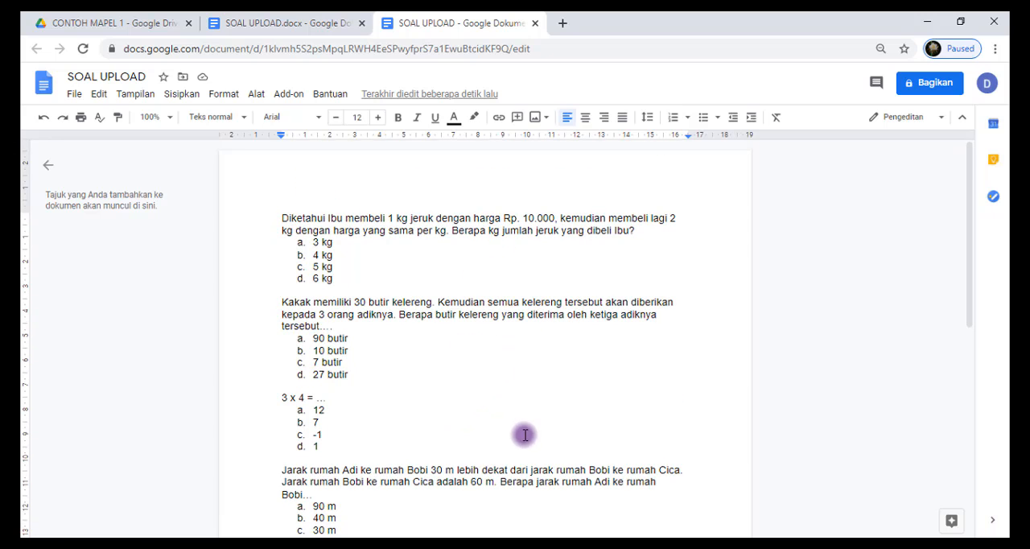
{"action": "scroll", "coordinate": [531, 423], "scroll_direction": "down", "scroll_amount": 1}
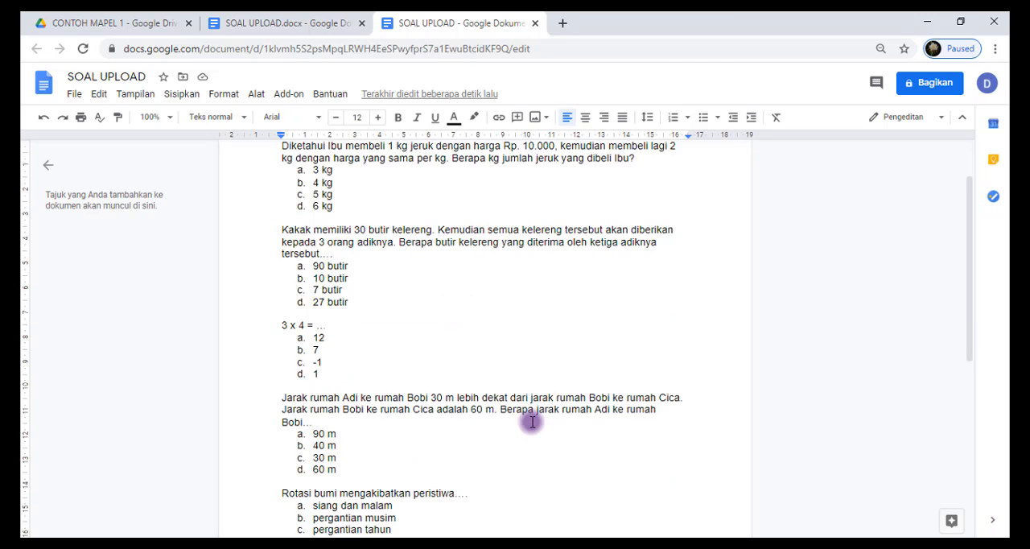
{"action": "scroll", "coordinate": [531, 423], "scroll_direction": "up", "scroll_amount": 1}
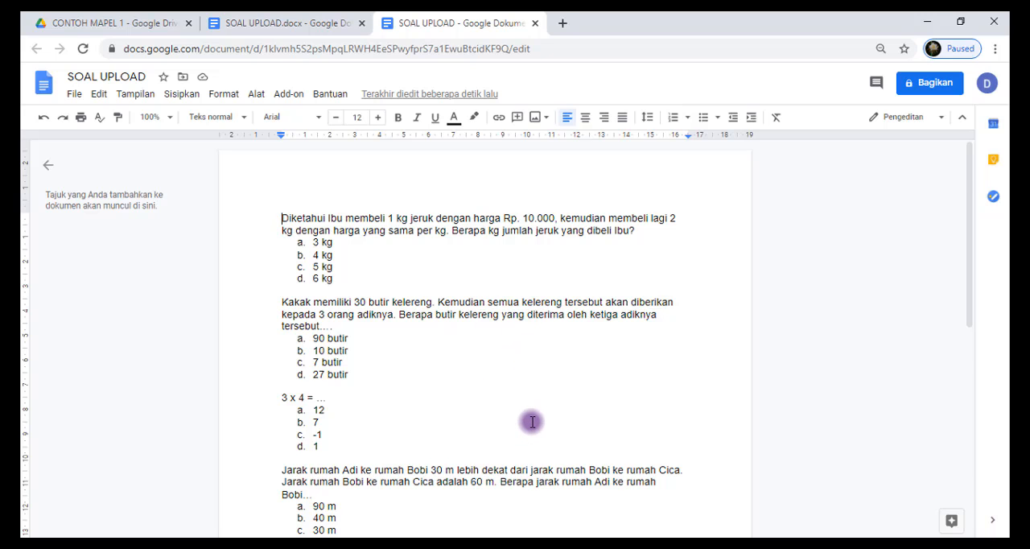
{"action": "scroll", "coordinate": [532, 422], "scroll_direction": "down", "scroll_amount": 1}
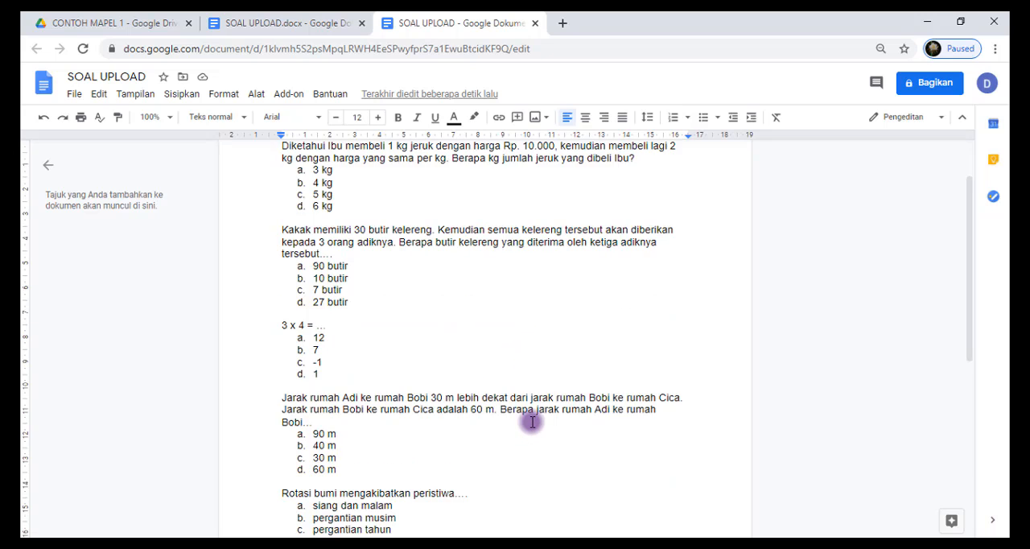
{"action": "left_click", "coordinate": [535, 24]}
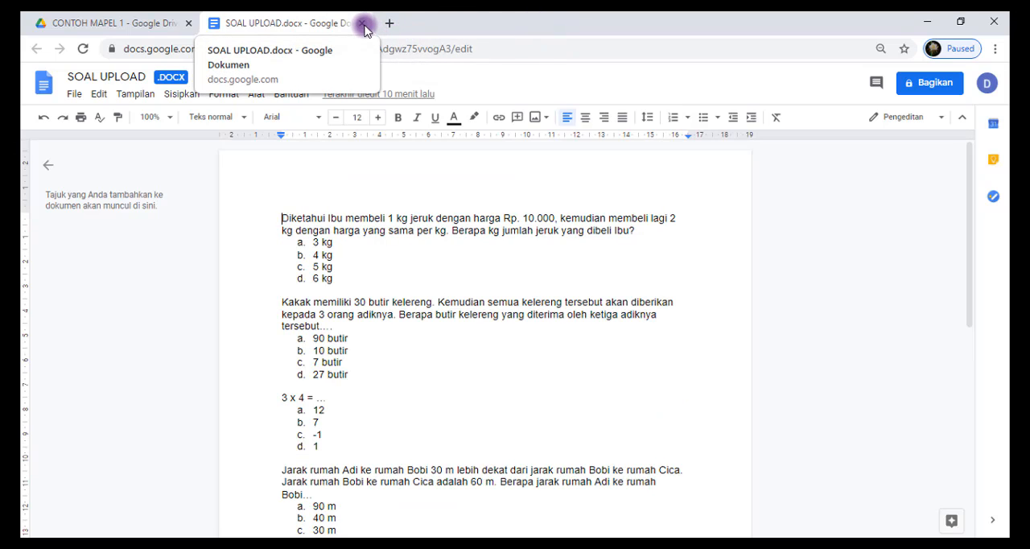
{"action": "left_click", "coordinate": [364, 24]}
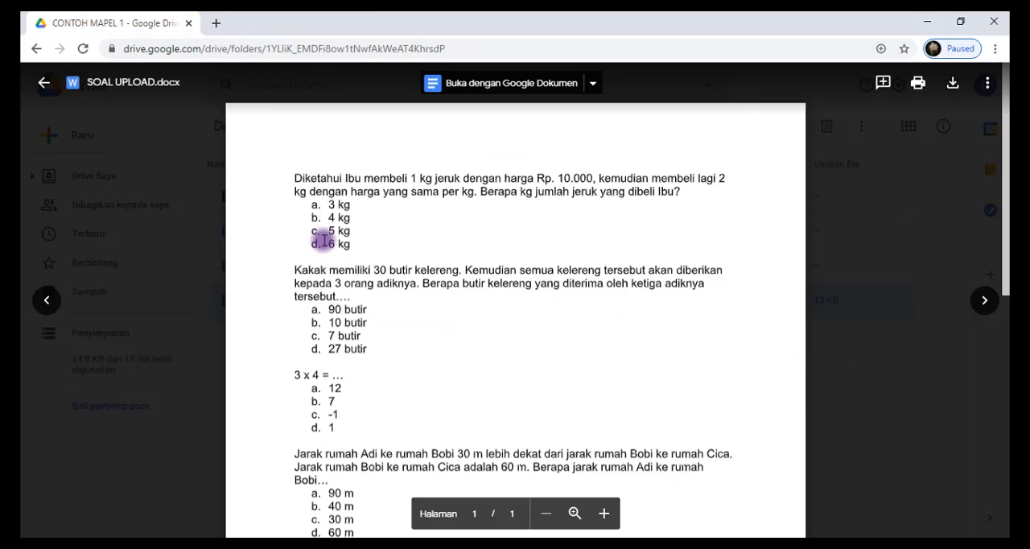
{"action": "left_click", "coordinate": [215, 156]}
{"action": "left_click", "coordinate": [298, 283]}
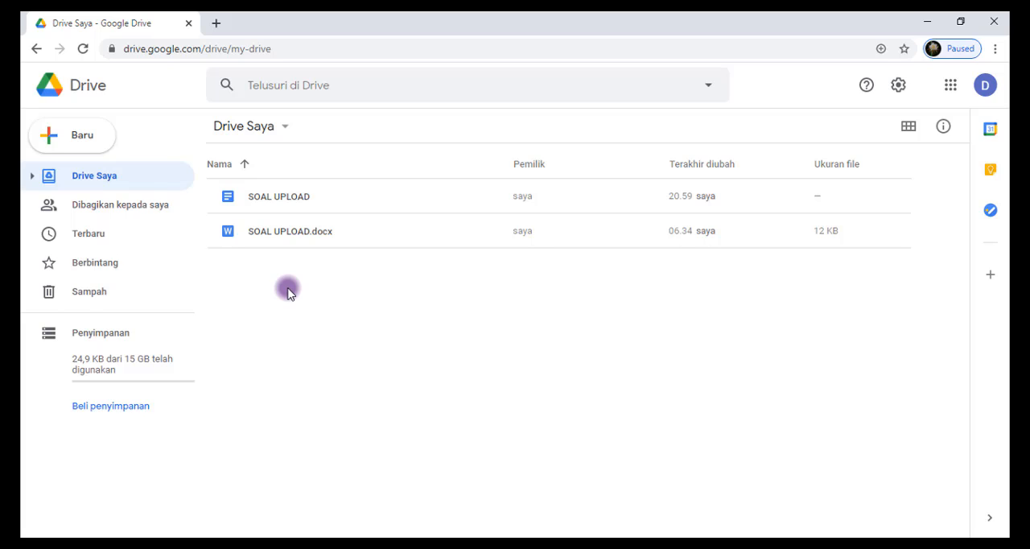
Create a new folder named CONTOH MAPEL 1 in Drive Saya
{"action": "right_click", "coordinate": [290, 284]}
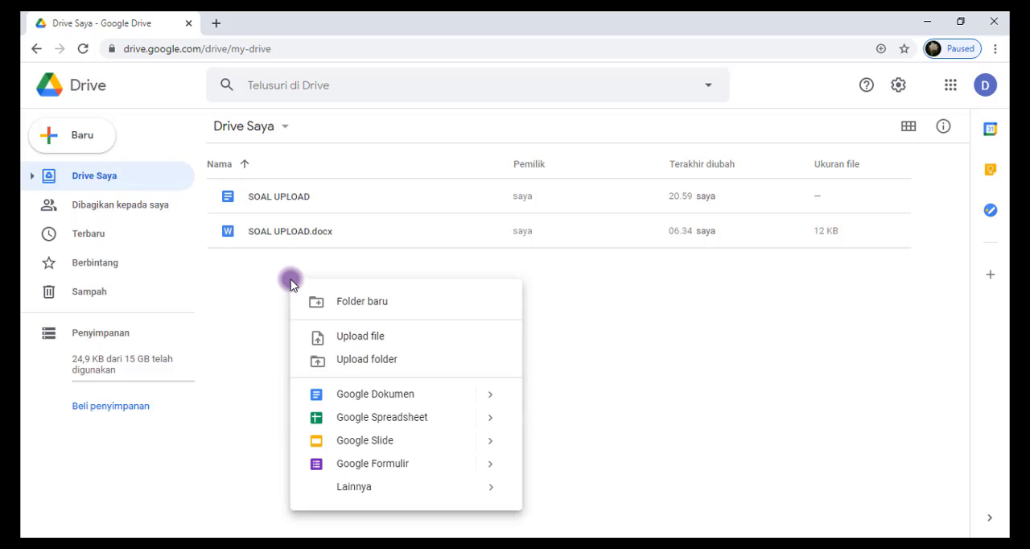
{"action": "left_click", "coordinate": [346, 302]}
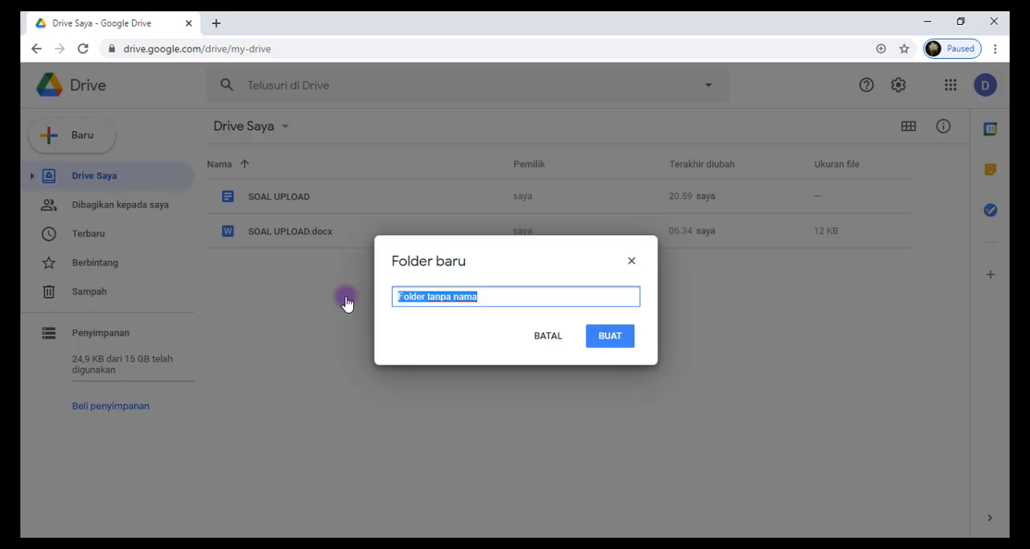
{"action": "type", "text": "MAPEL 1"}
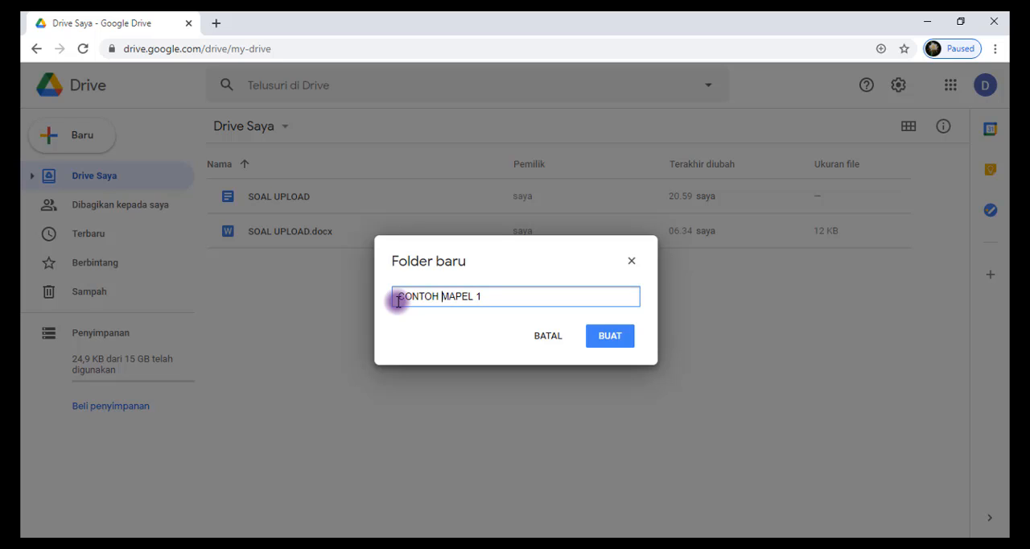
{"action": "left_click", "coordinate": [609, 342]}
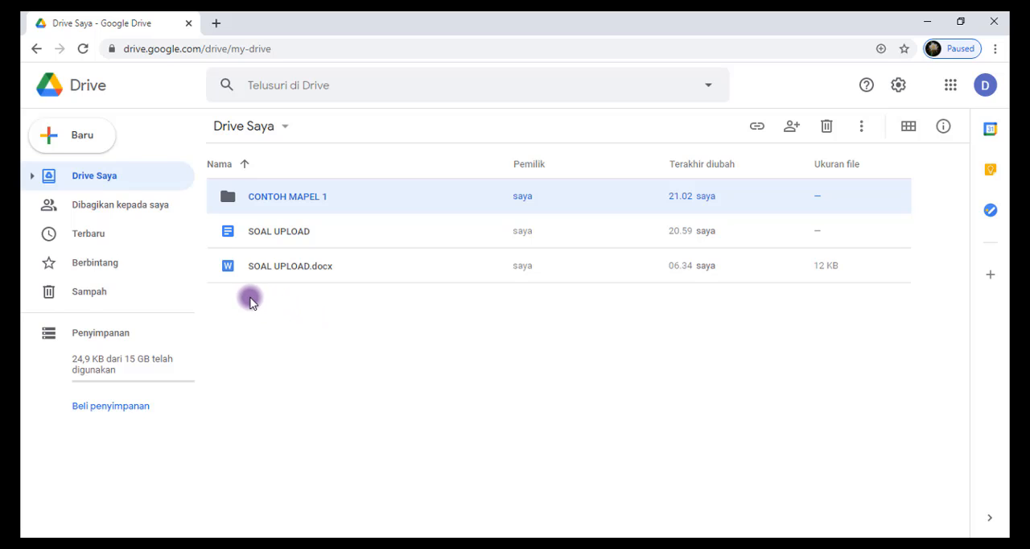
Move both SOAL UPLOAD and SOAL UPLOAD.docx into the CONTOH MAPEL 1 folder
{"action": "left_click_drag", "start_coordinate": [250, 302], "coordinate": [346, 228]}
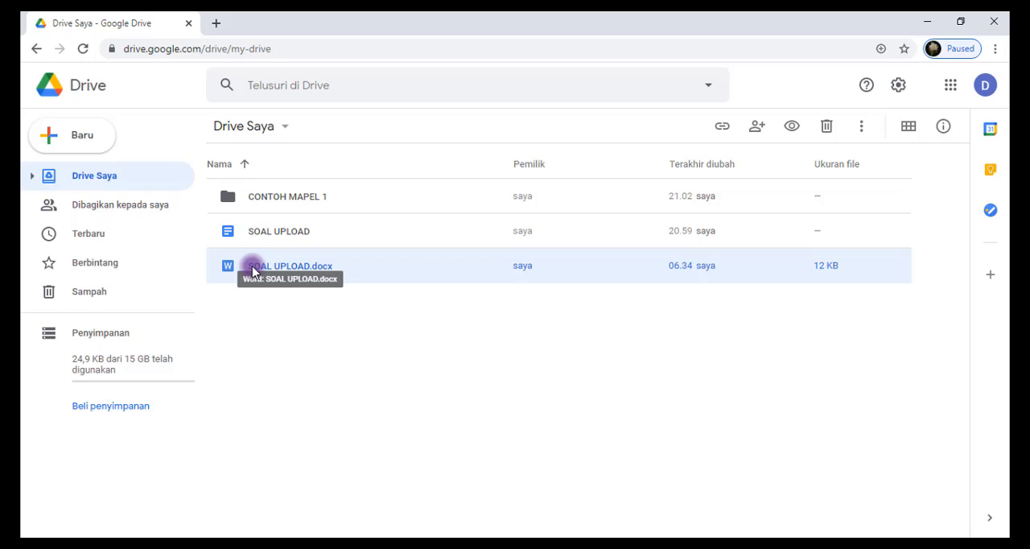
{"action": "left_click", "coordinate": [285, 232], "text": "ctrl"}
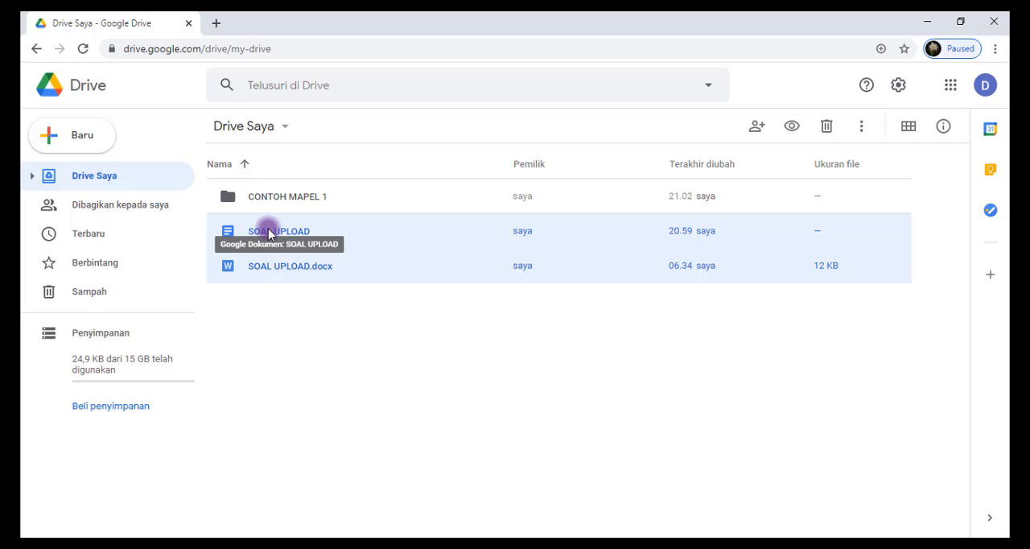
{"action": "left_click_drag", "start_coordinate": [269, 233], "coordinate": [269, 206]}
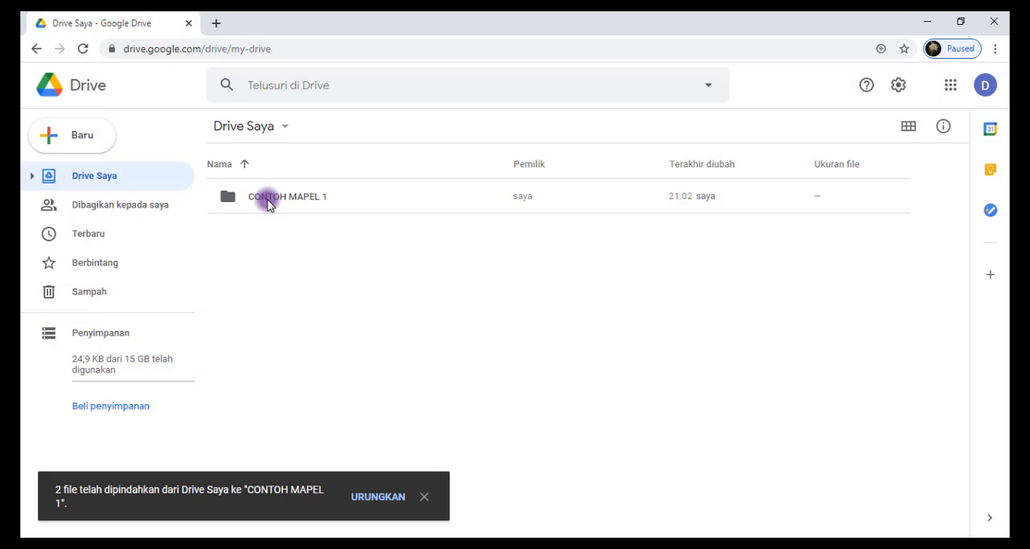
Create a blank Google Formulir inside the CONTOH MAPEL 1 folder
{"action": "double_click", "coordinate": [268, 203]}
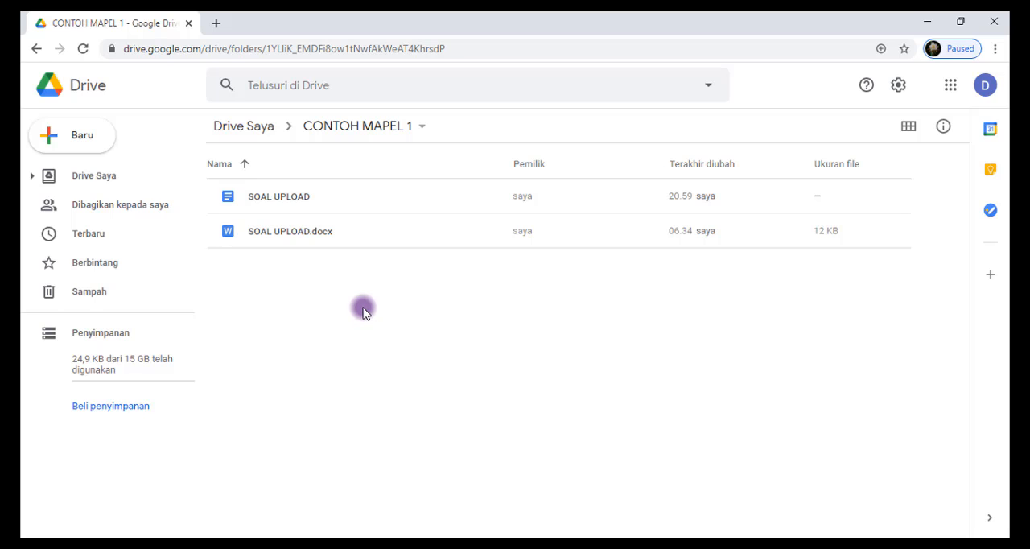
{"action": "left_click", "coordinate": [85, 137]}
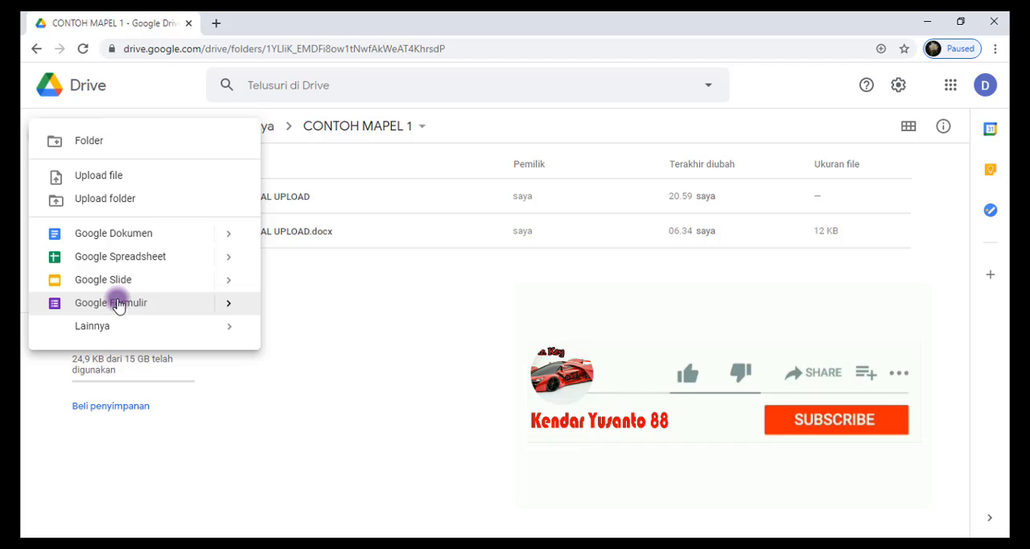
{"action": "mouse_move", "coordinate": [210, 310]}
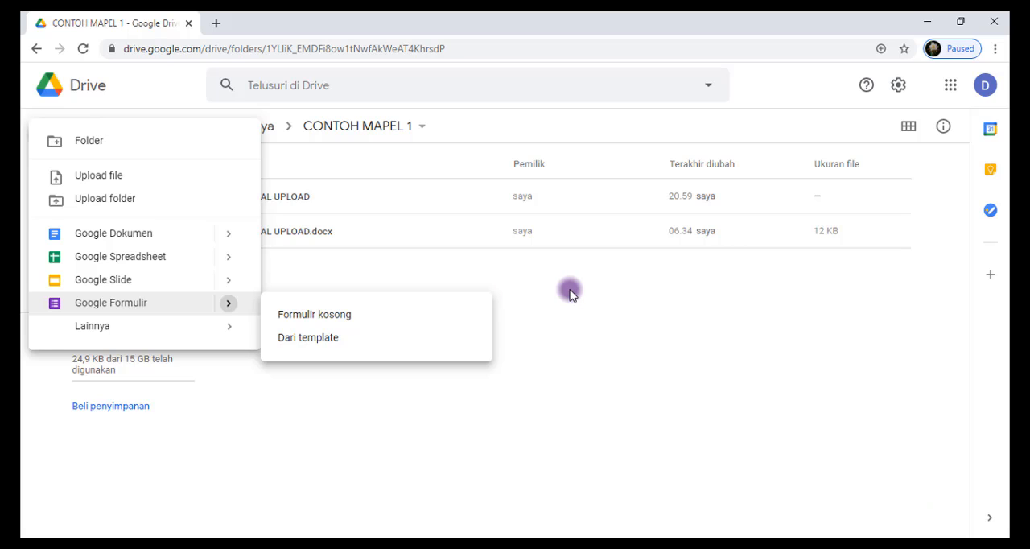
{"action": "right_click", "coordinate": [570, 294]}
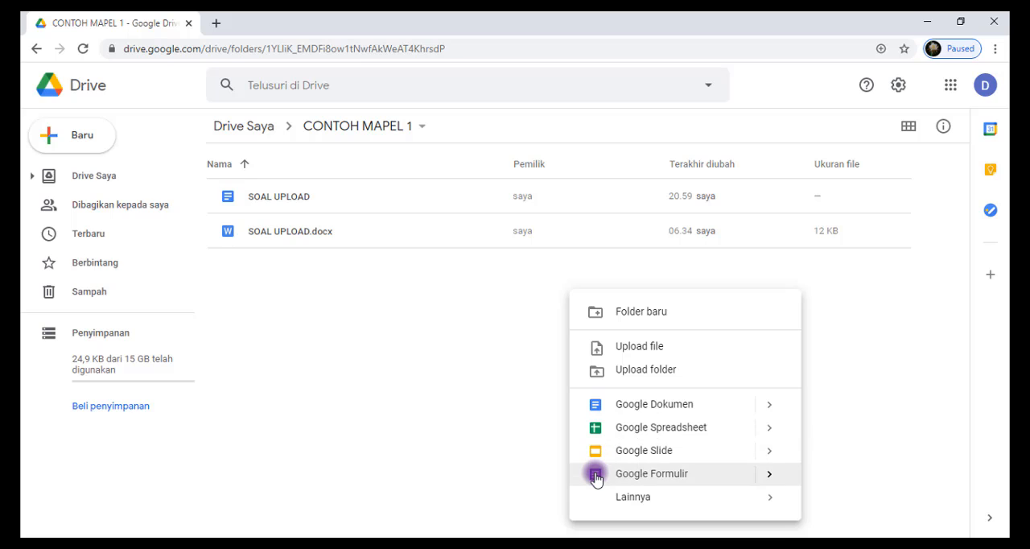
{"action": "left_click", "coordinate": [769, 475]}
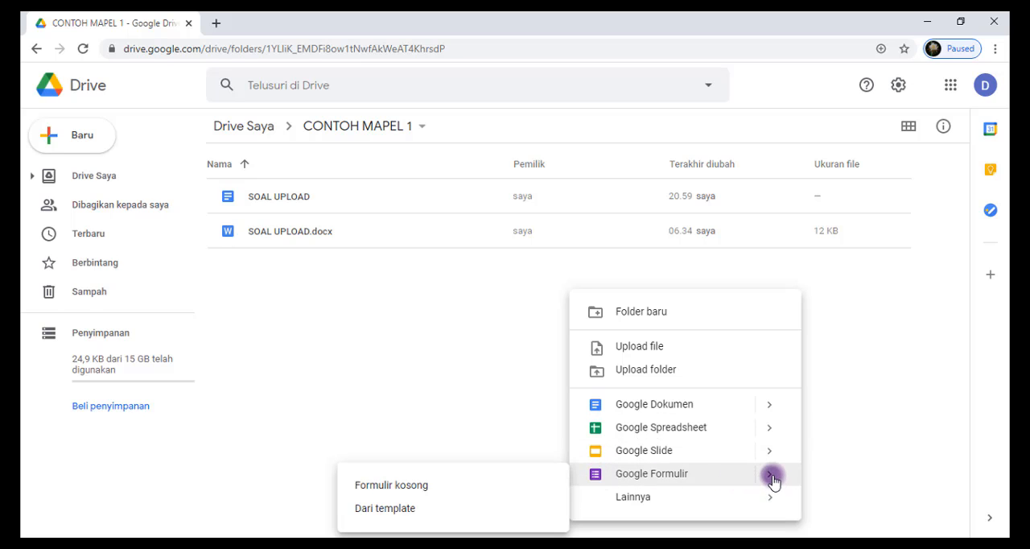
{"action": "left_click", "coordinate": [388, 487]}
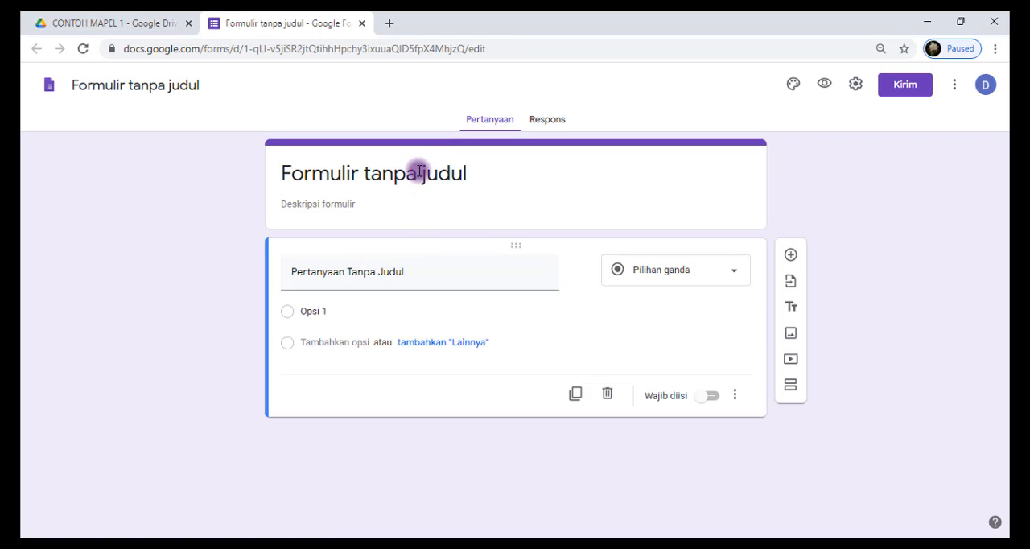
Set the title of the untitled form to CONTOH SOAL
{"action": "left_click", "coordinate": [419, 172]}
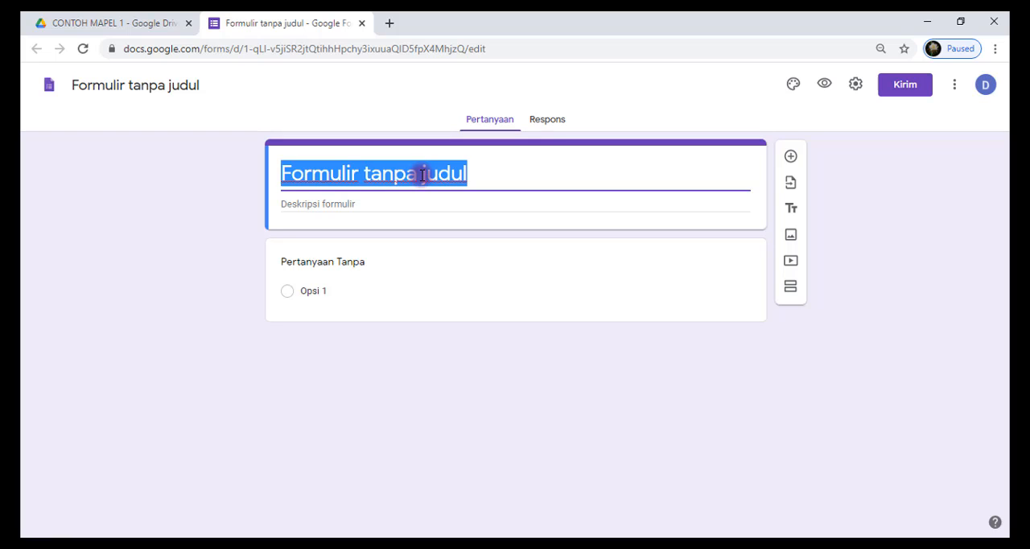
{"action": "type", "text": "C"}
{"action": "key", "text": "BackSpace"}
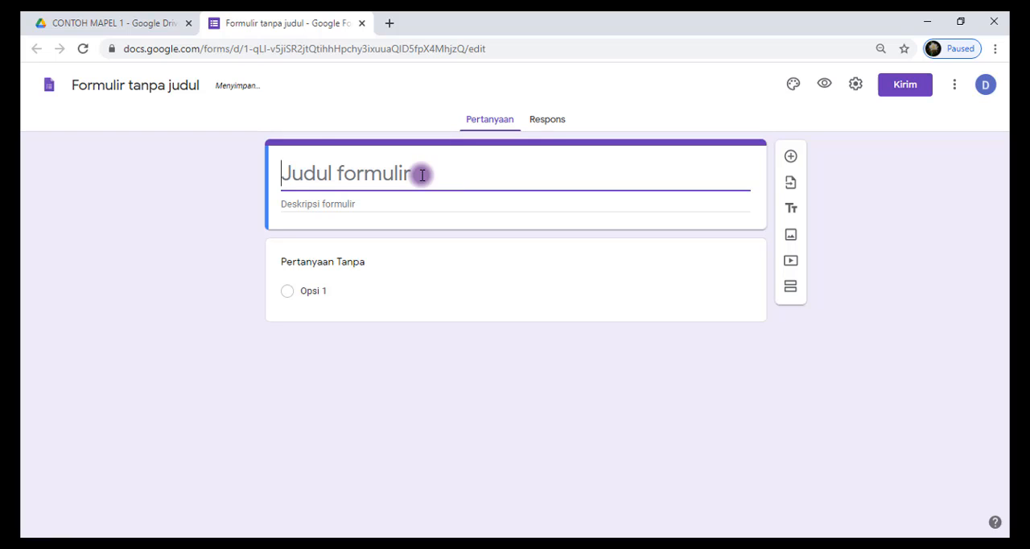
{"action": "type", "text": "CONT"}
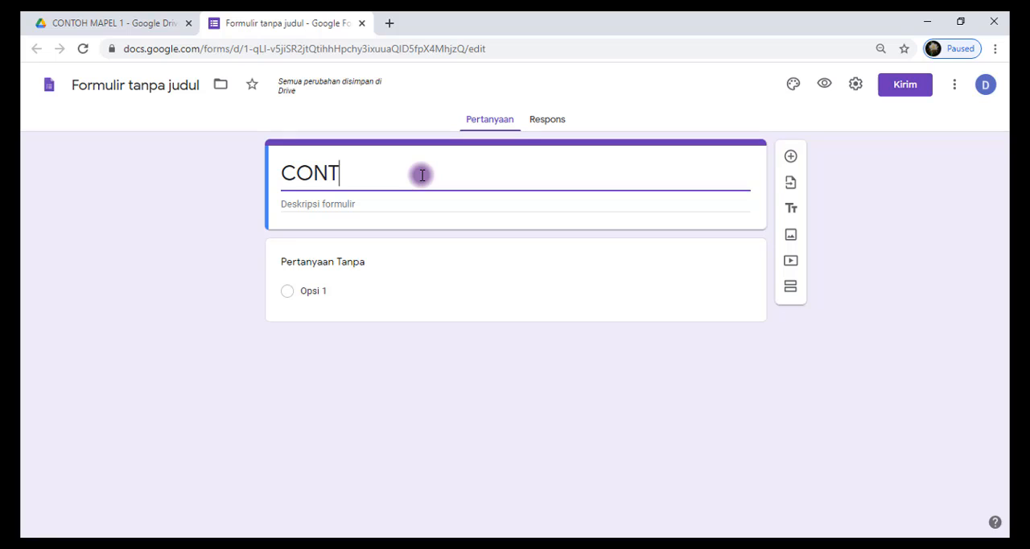
{"action": "type", "text": "OH S"}
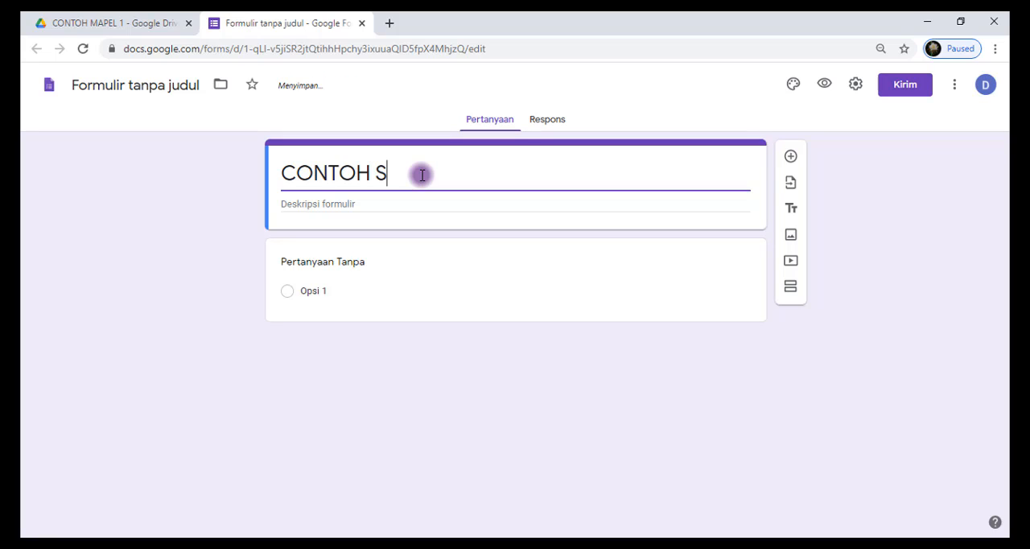
{"action": "type", "text": "OAL"}
Change the first question's text to NAMA LENGKAP and make answering it required
{"action": "left_click", "coordinate": [355, 260]}
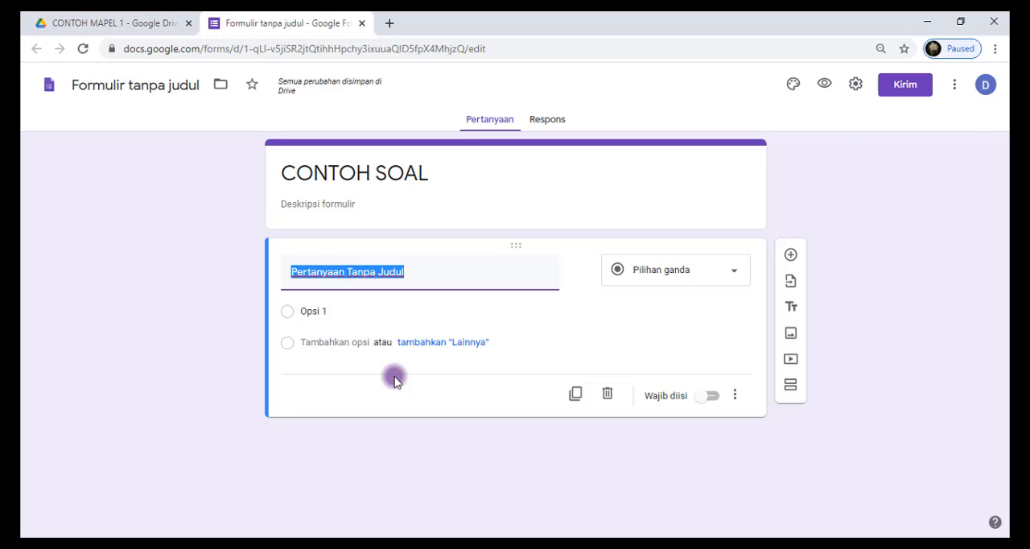
{"action": "type", "text": "NAMA"}
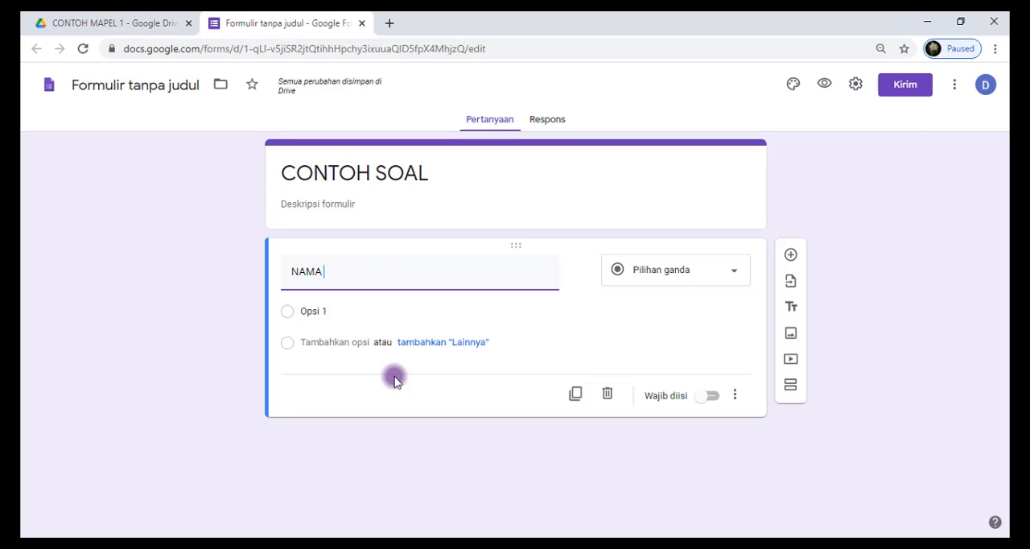
{"action": "type", "text": " LENGKAP"}
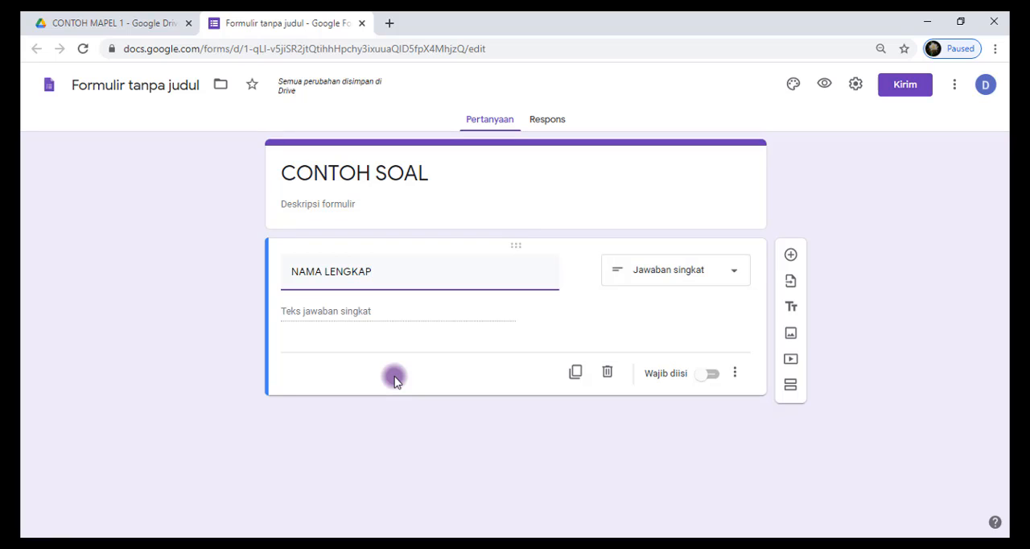
{"action": "left_click", "coordinate": [713, 376]}
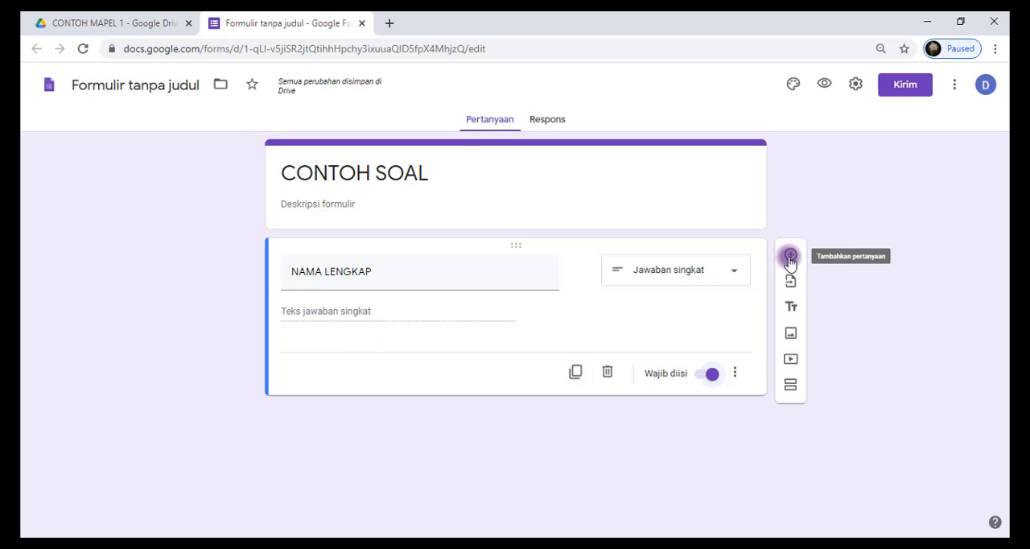
Duplicate the NAMA LENGKAP question and change the copy's text to KELAS
{"action": "left_click", "coordinate": [577, 372]}
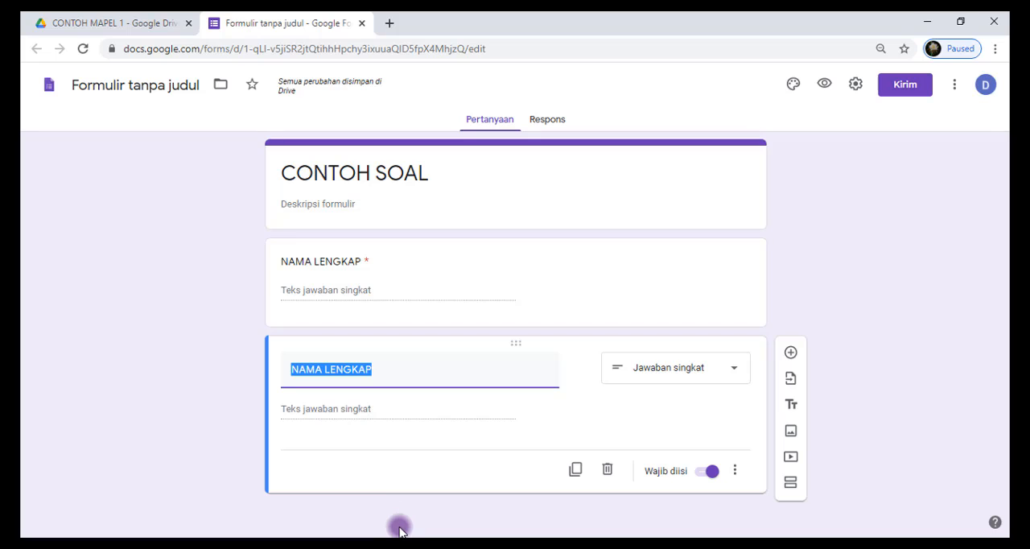
{"action": "type", "text": "KE"}
{"action": "key", "text": "BackSpace"}
{"action": "type", "text": "LAS"}
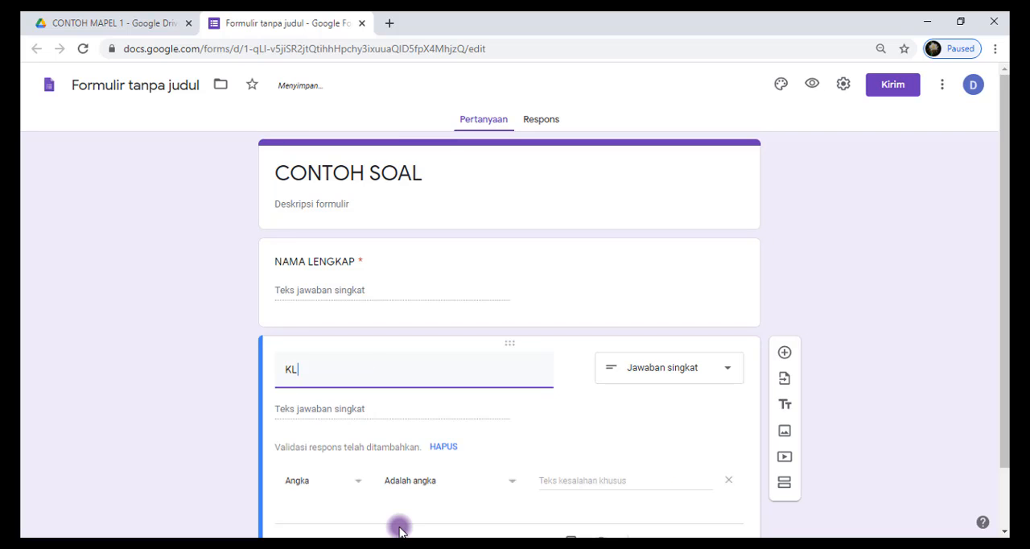
{"action": "key", "text": "BackSpace"}
{"action": "key", "text": "BackSpace"}
{"action": "key", "text": "BackSpace"}
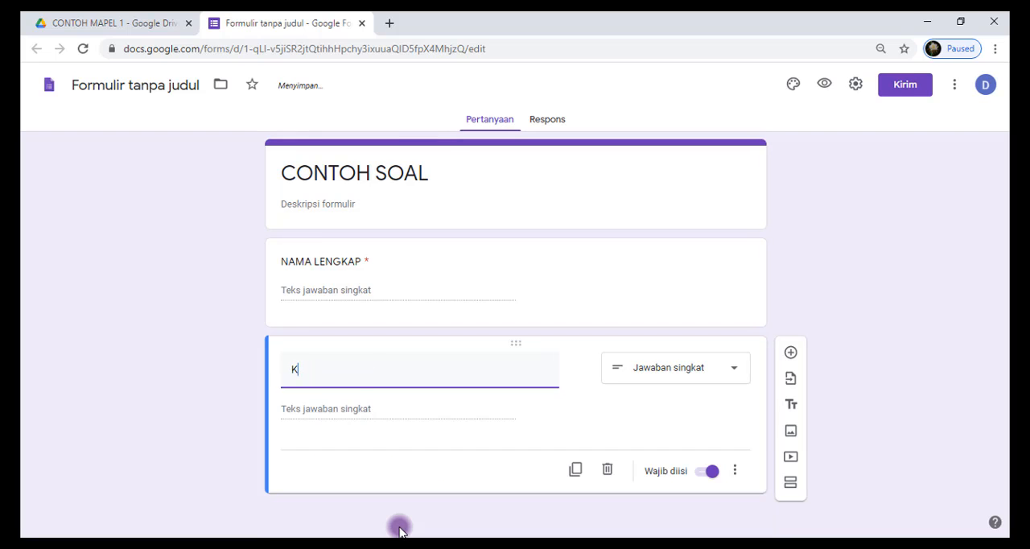
{"action": "type", "text": "ELAS"}
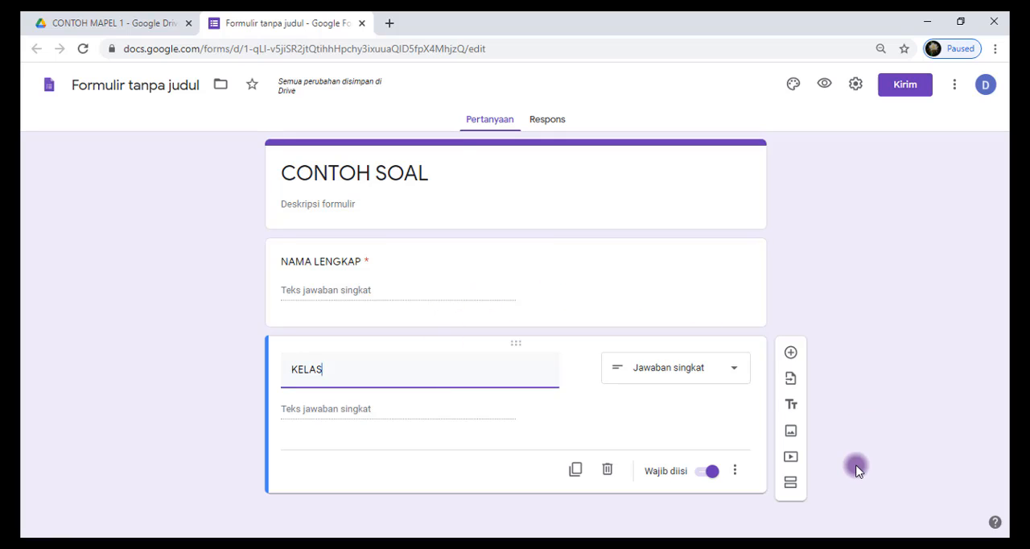
Add a second section after the KELAS question and title it NASKAH SOAL
{"action": "left_click", "coordinate": [789, 483]}
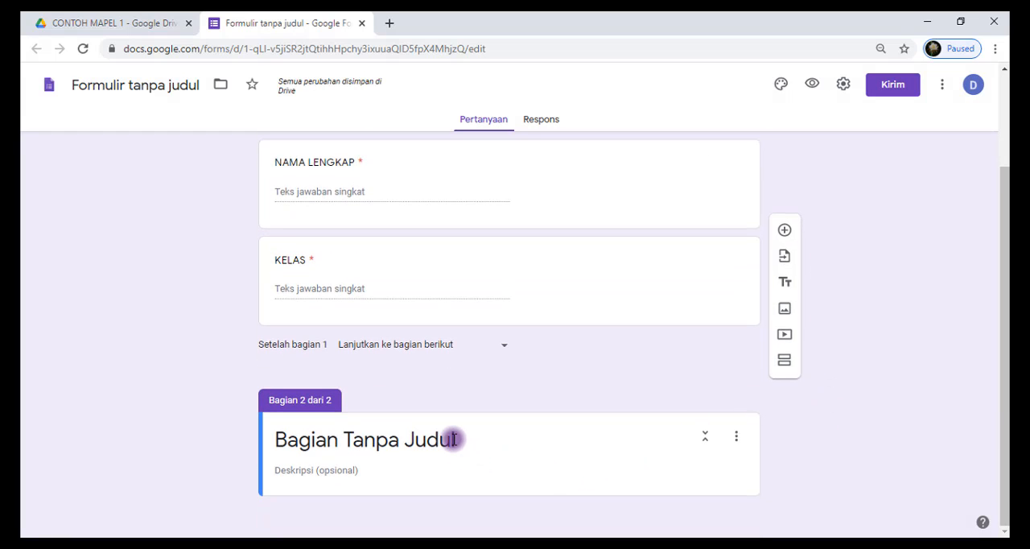
{"action": "left_click", "coordinate": [453, 439]}
{"action": "type", "text": "N"}
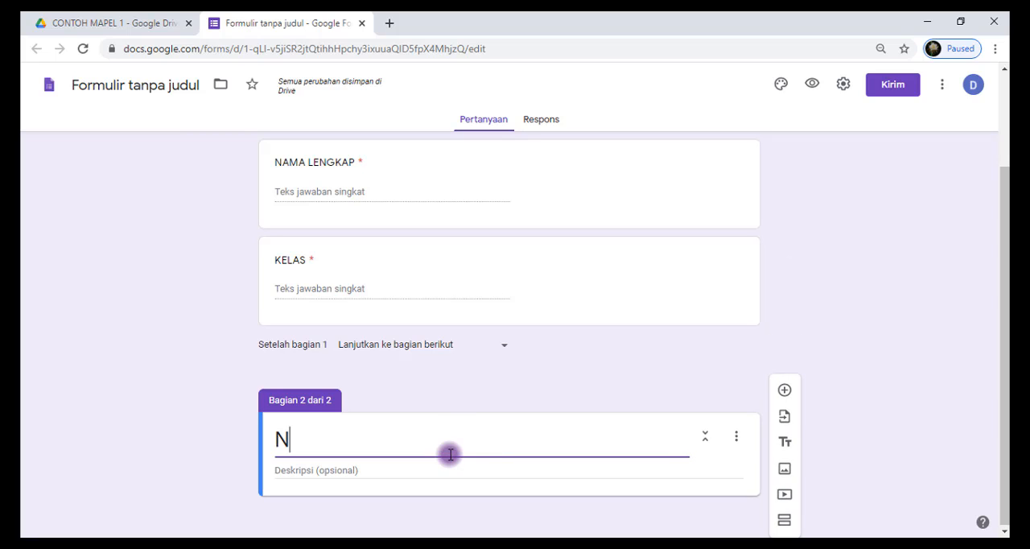
{"action": "type", "text": "ASKA"}
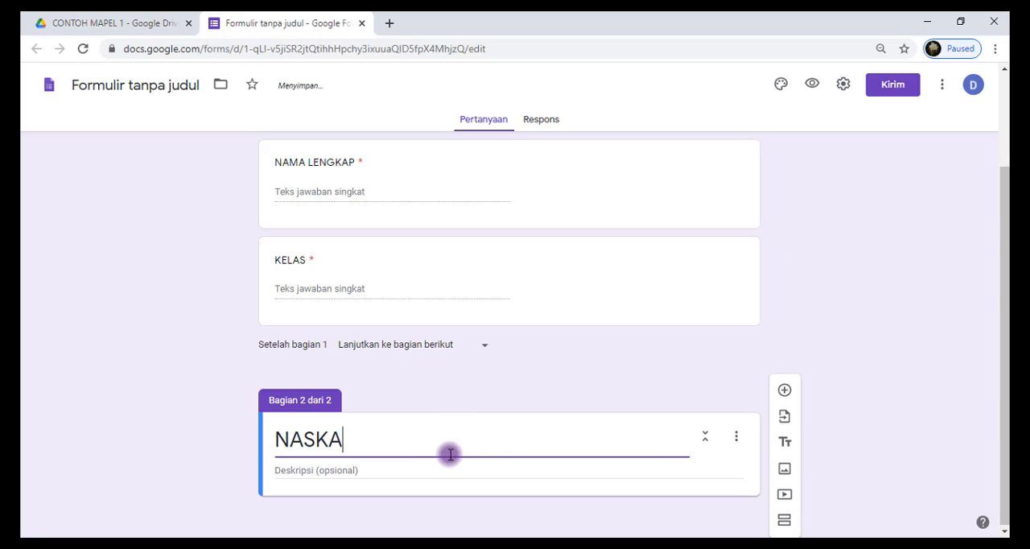
{"action": "type", "text": "H SOAL"}
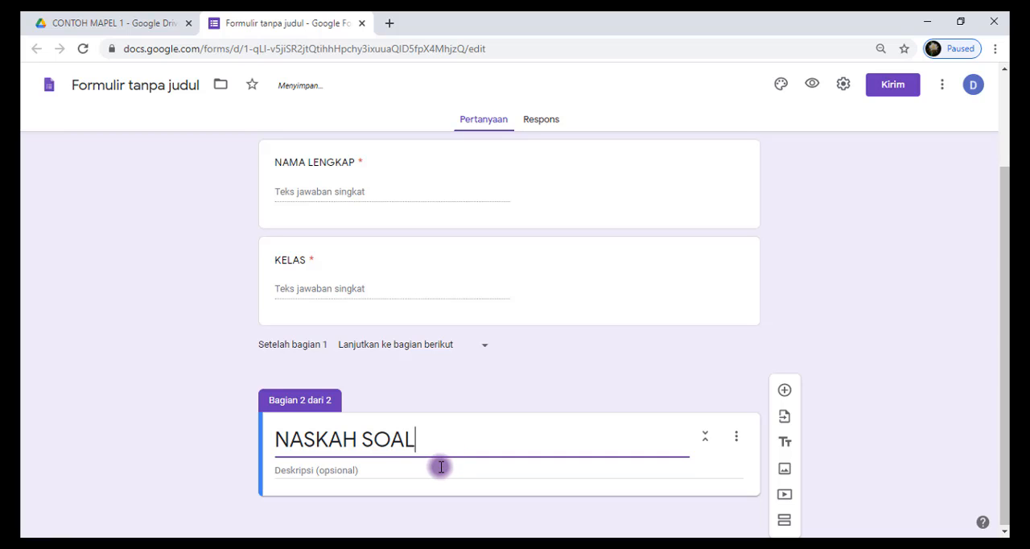
Enter "Pilihlah salah satu jawaban yang tepat!" as the description of the NASKAH SOAL section
{"action": "left_click", "coordinate": [437, 467]}
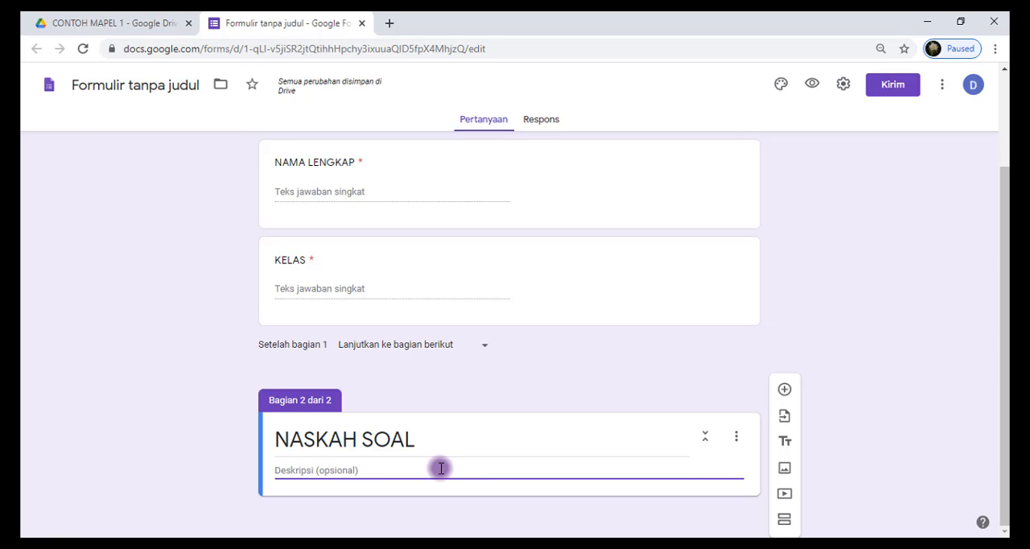
{"action": "type", "text": "Pilihp"}
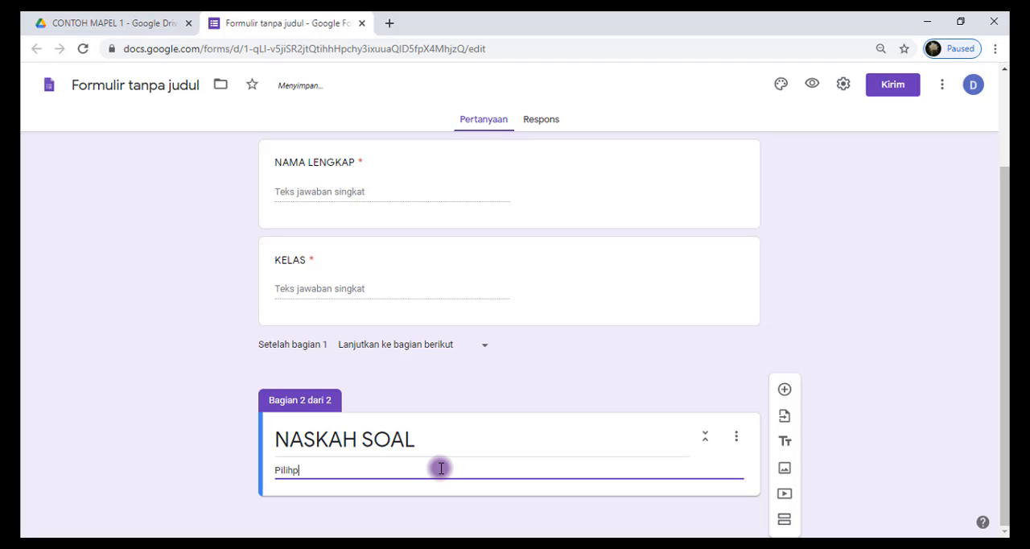
{"action": "key", "text": "BackSpace"}
{"action": "type", "text": "lah salah satu"}
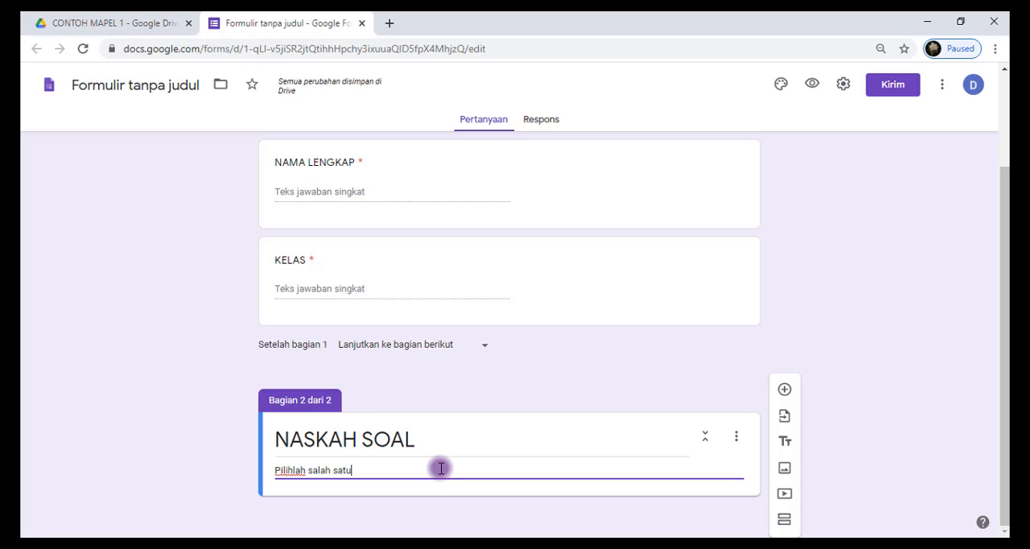
{"action": "type", "text": " jawaban ya"}
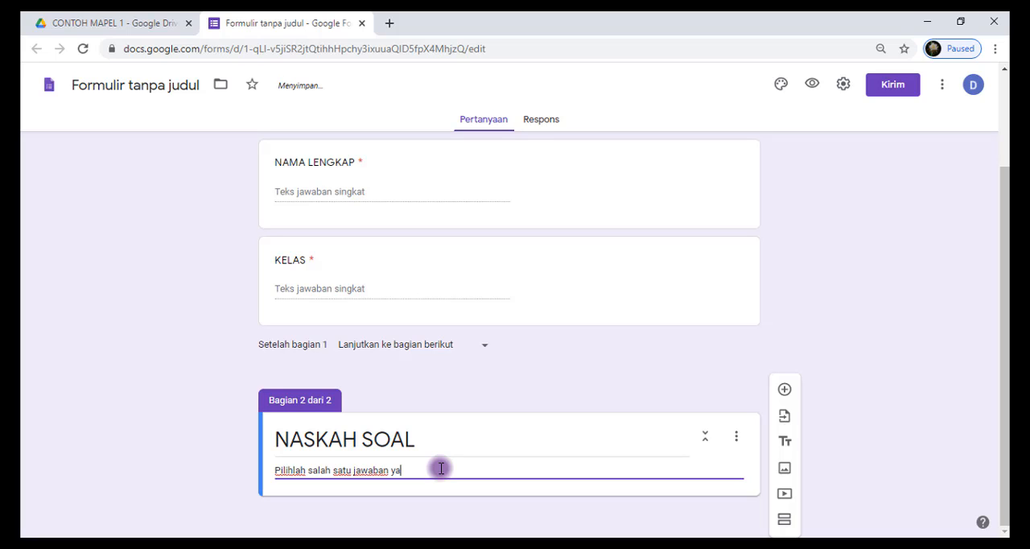
{"action": "type", "text": "ng tepat!"}
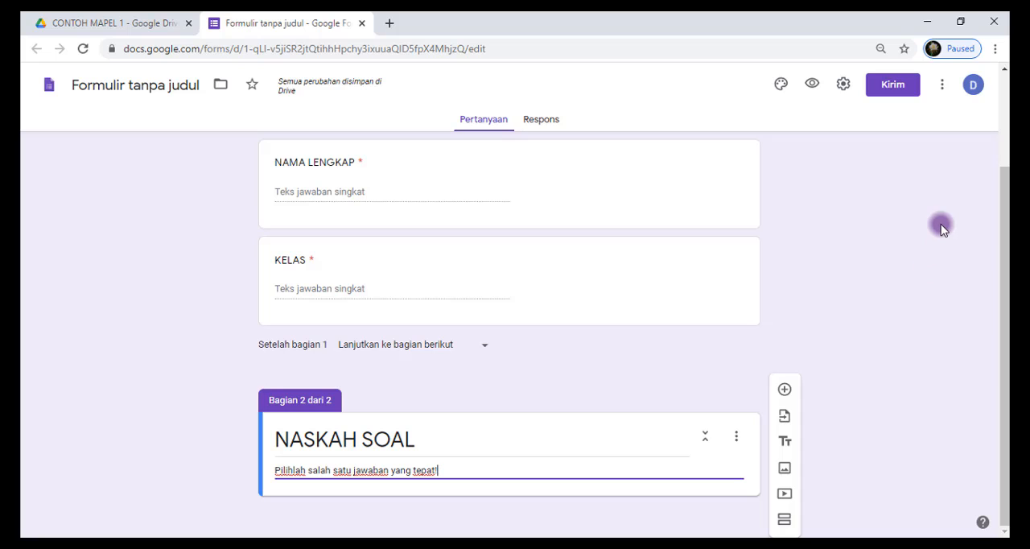
Search the form add-ons for Form Builder and open the listing by Jivrus Technologies
{"action": "left_click", "coordinate": [943, 85]}
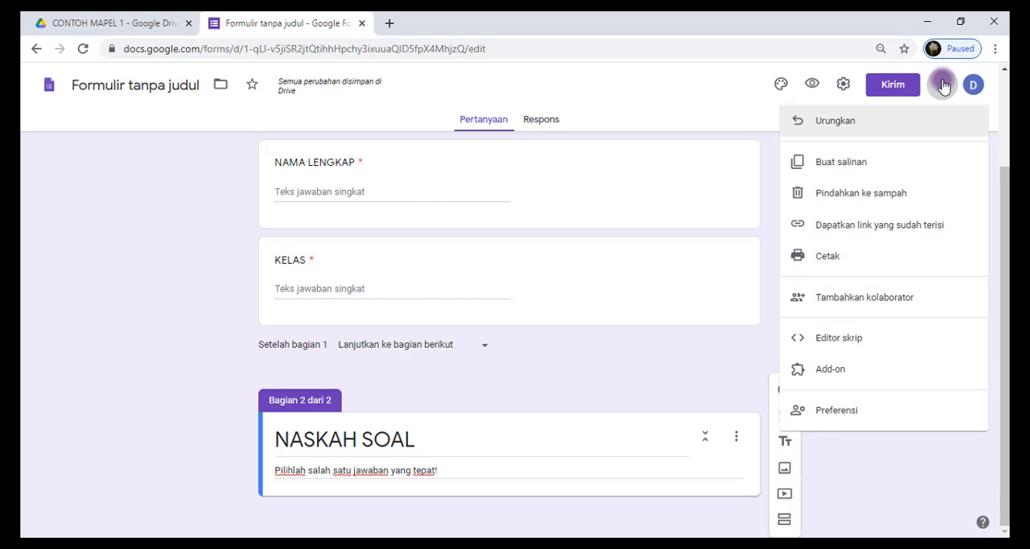
{"action": "left_click", "coordinate": [833, 371]}
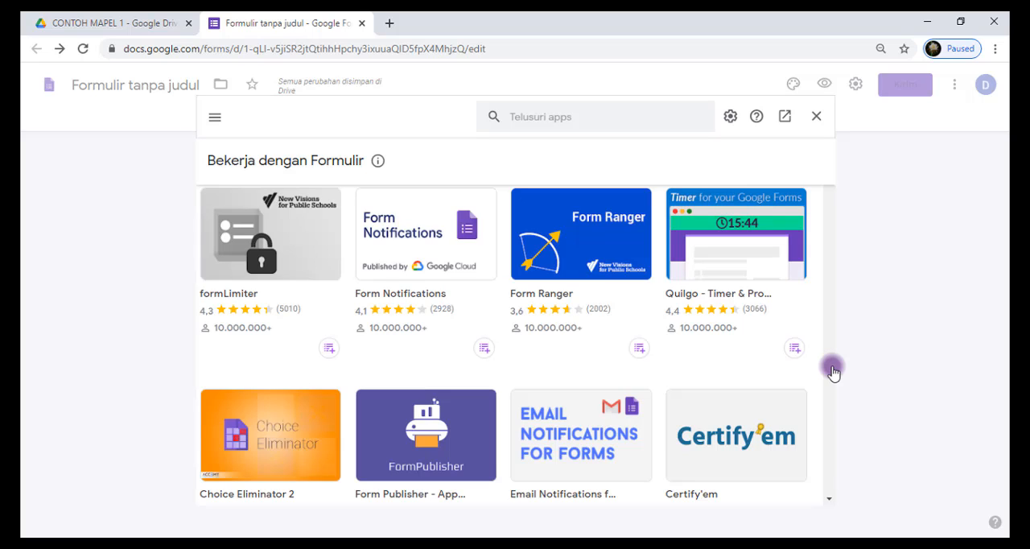
{"action": "left_click", "coordinate": [538, 119]}
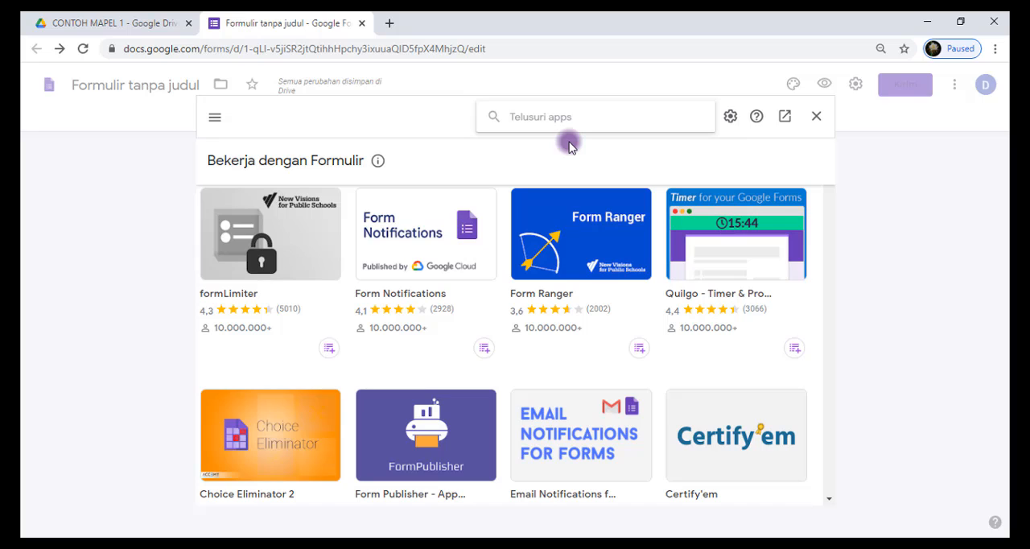
{"action": "type", "text": "for"}
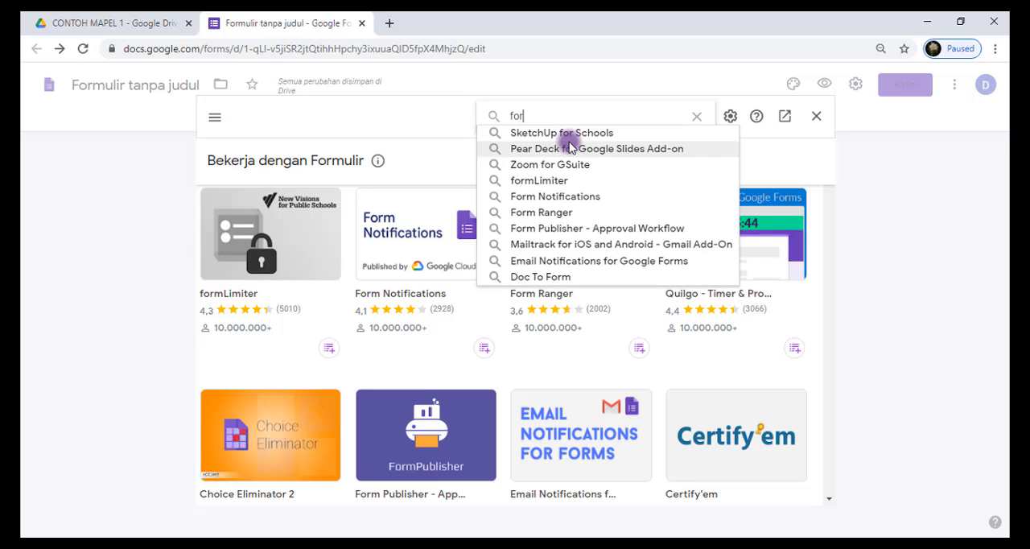
{"action": "type", "text": "m bui"}
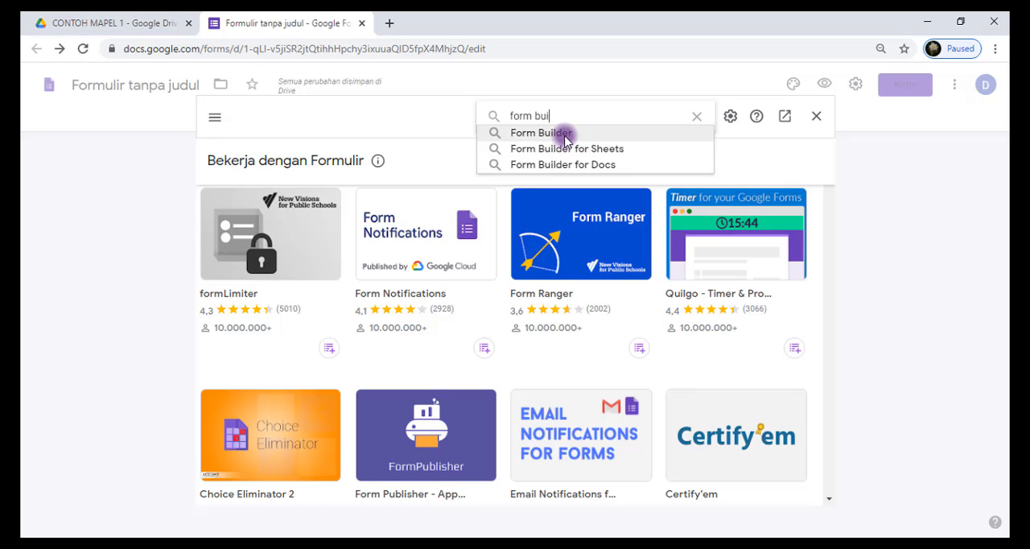
{"action": "left_click", "coordinate": [565, 136]}
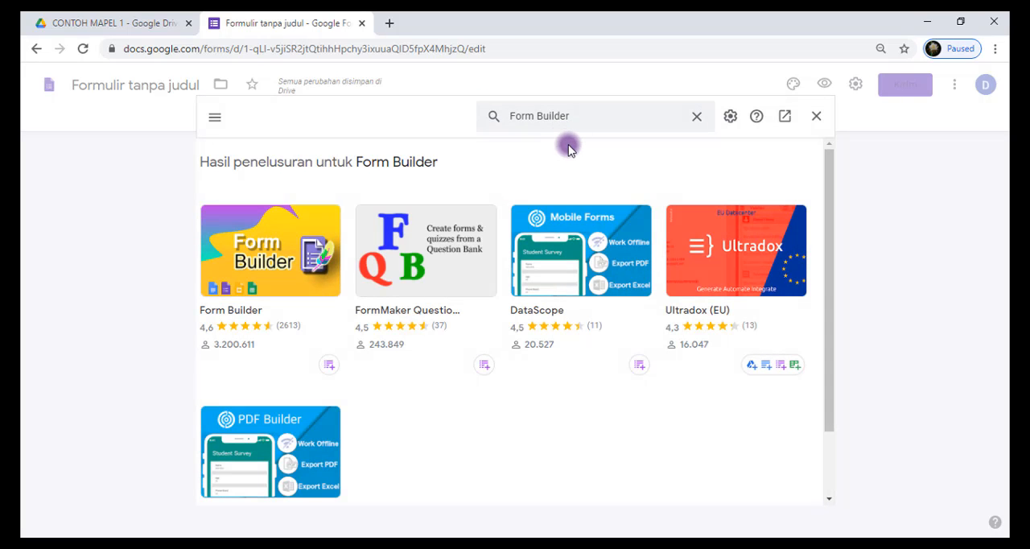
{"action": "left_click", "coordinate": [266, 265]}
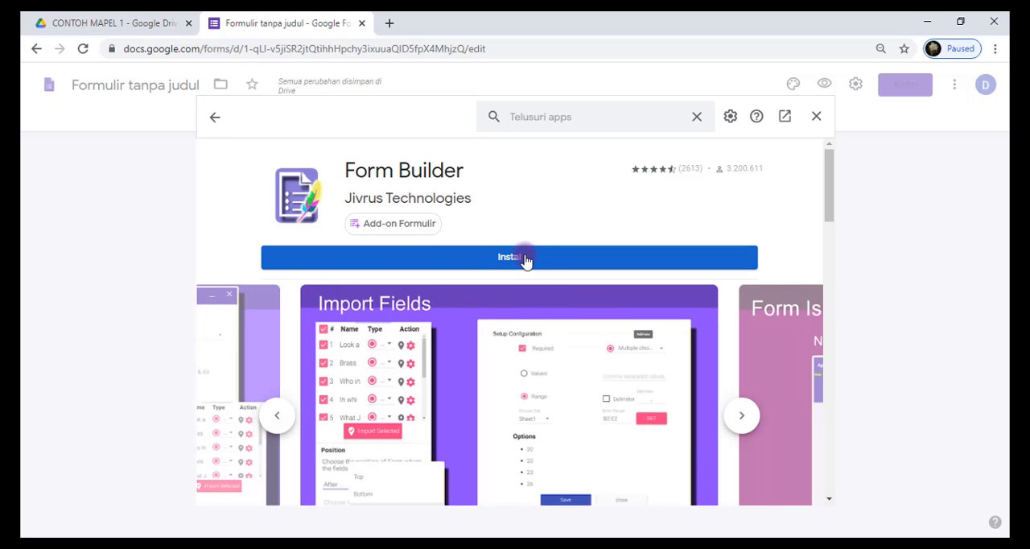
Start installing Form Builder with the existing Google account and request a verification code by SMS
{"action": "left_click", "coordinate": [514, 258]}
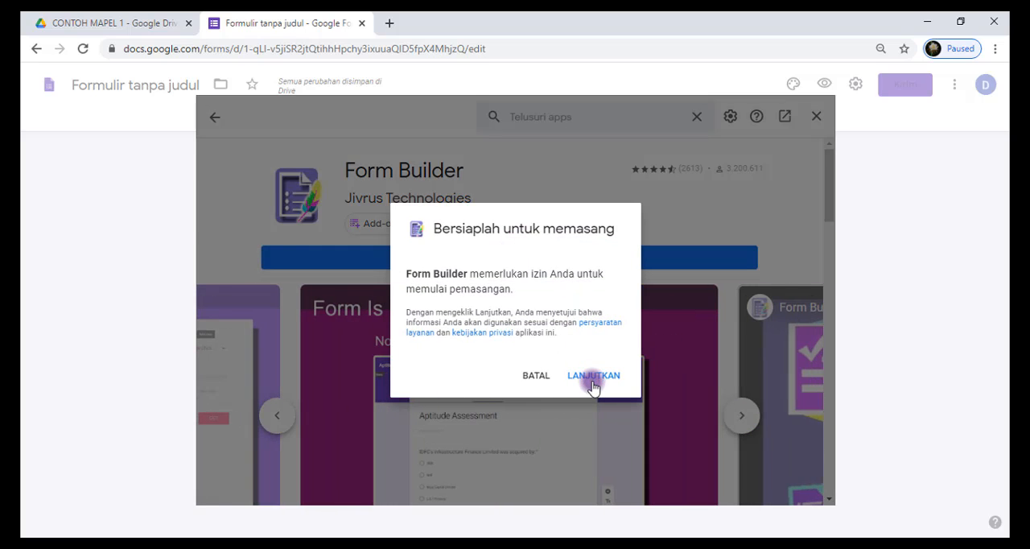
{"action": "left_click", "coordinate": [594, 377]}
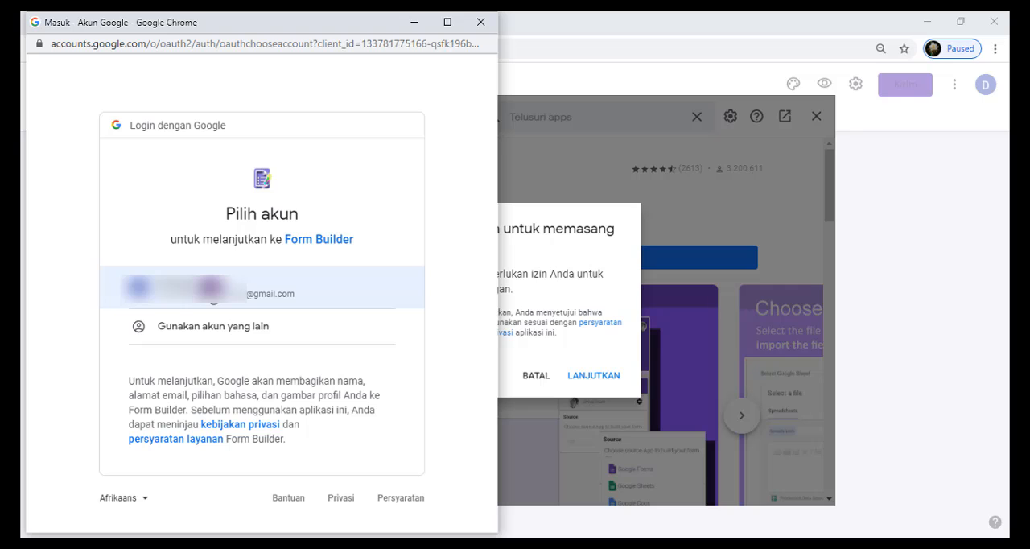
{"action": "left_click", "coordinate": [193, 288]}
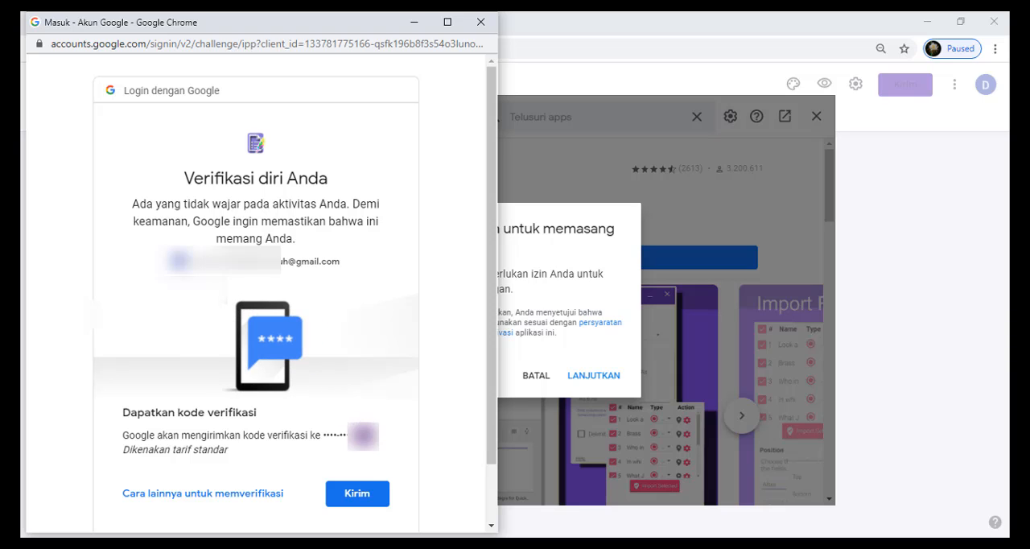
{"action": "left_click", "coordinate": [358, 494]}
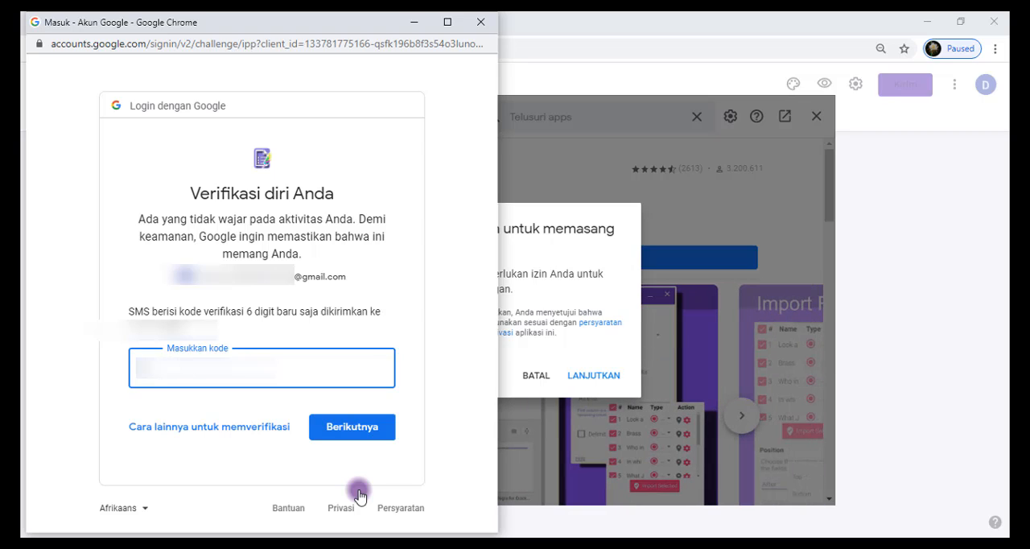
Enter the six-digit SMS verification code and submit it to verify the account
{"action": "type", "text": "????"}
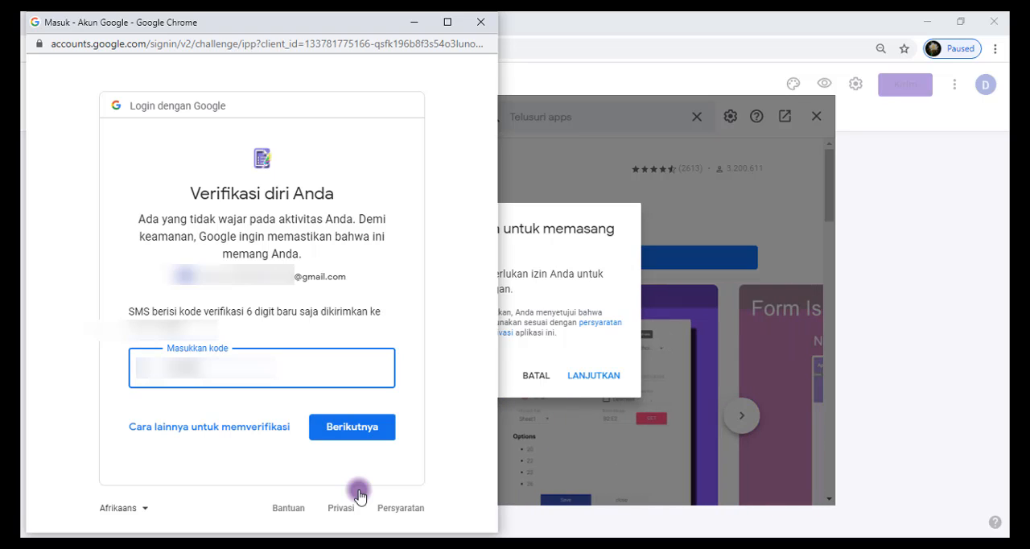
{"action": "type", "text": "?"}
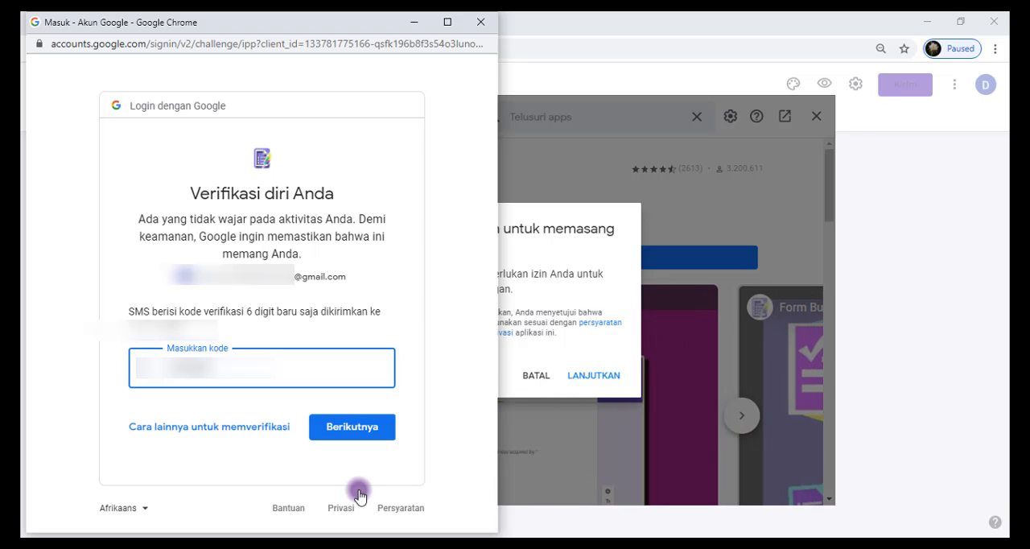
{"action": "left_click", "coordinate": [353, 426]}
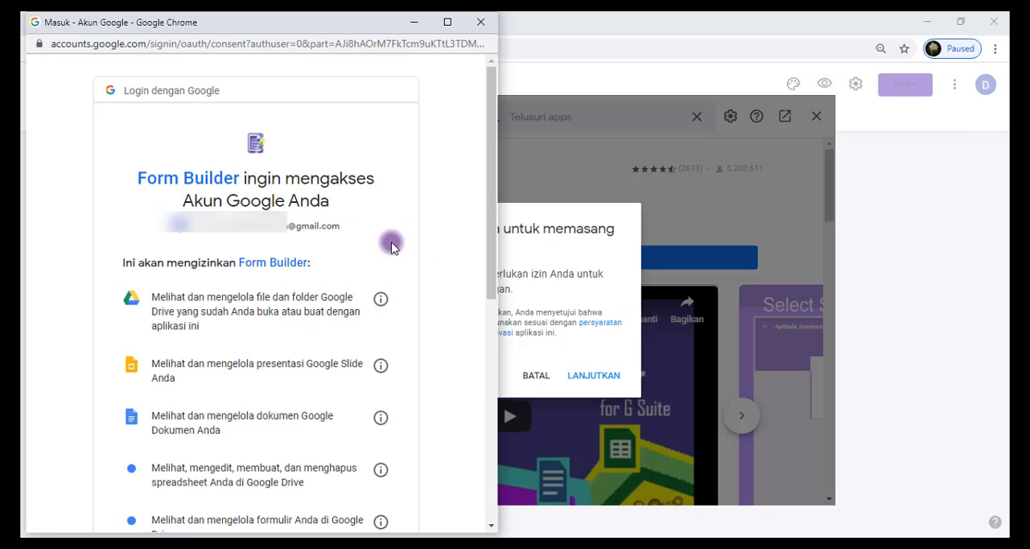
Grant Form Builder the requested account permissions, finish its installation and return to the form
{"action": "scroll", "coordinate": [417, 233], "scroll_direction": "down", "scroll_amount": 3}
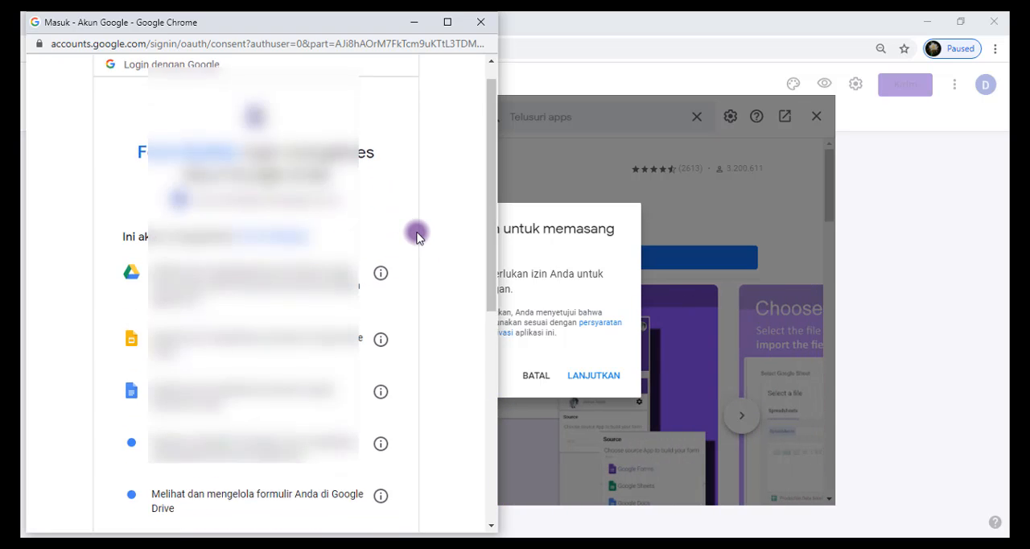
{"action": "scroll", "coordinate": [416, 232], "scroll_direction": "down", "scroll_amount": 3}
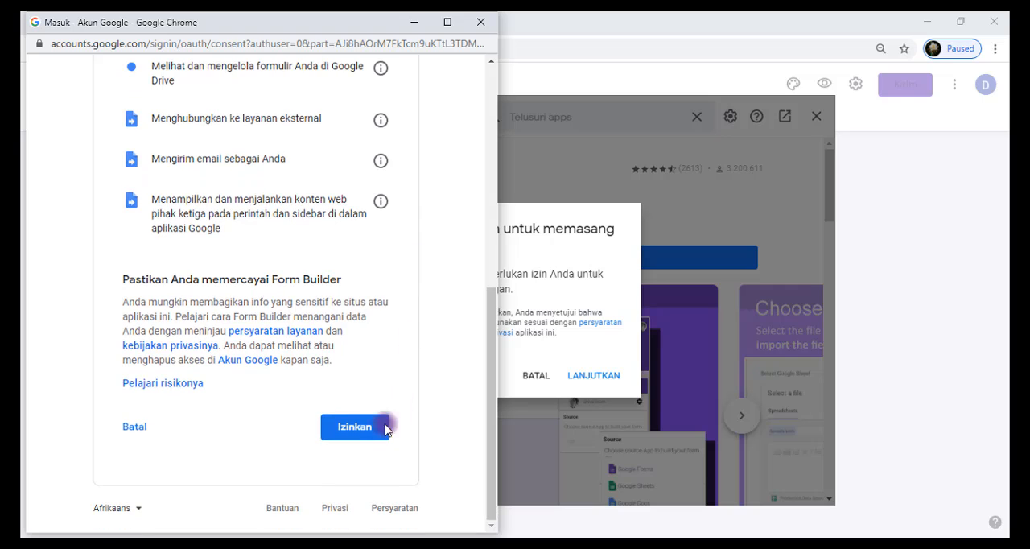
{"action": "left_click", "coordinate": [362, 429]}
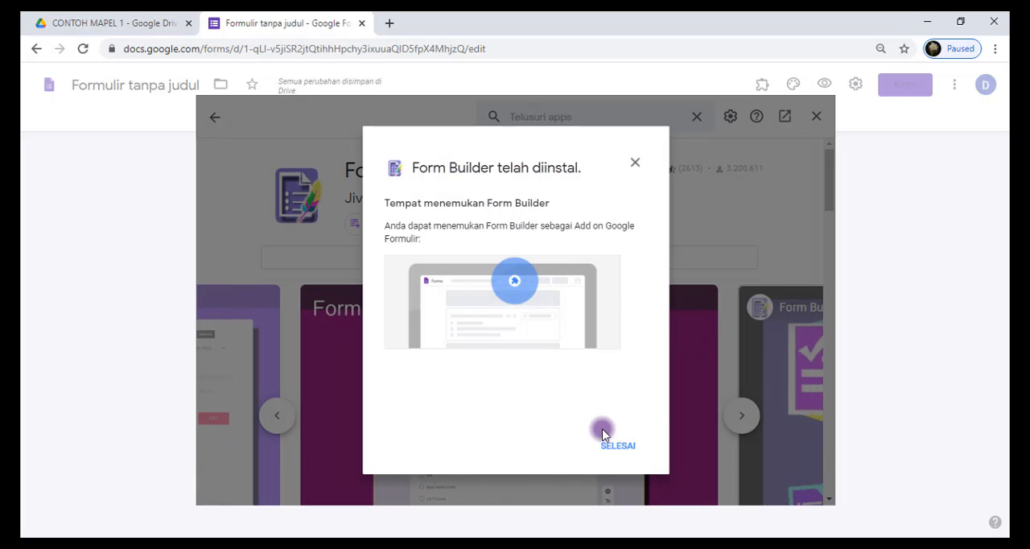
{"action": "left_click", "coordinate": [614, 447]}
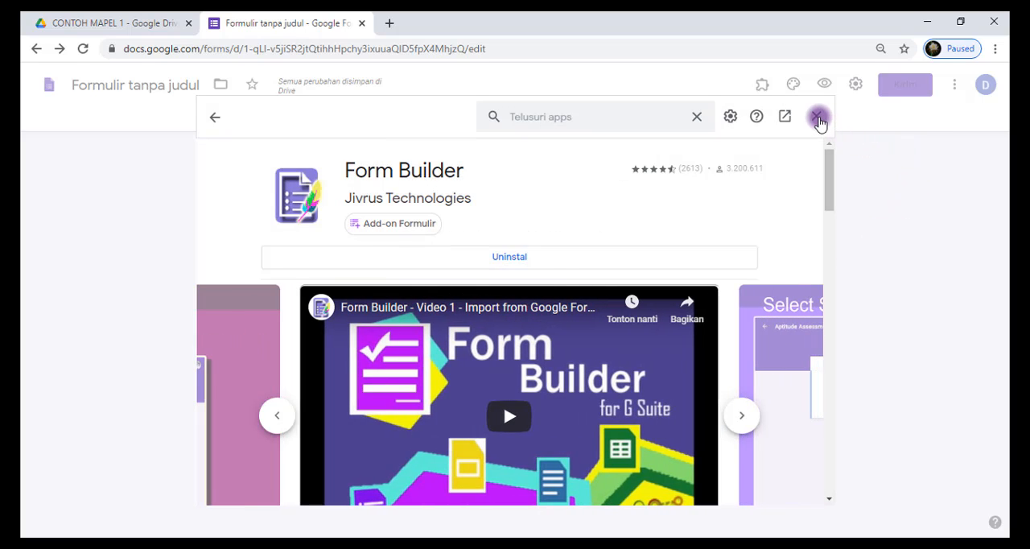
{"action": "left_click", "coordinate": [816, 116]}
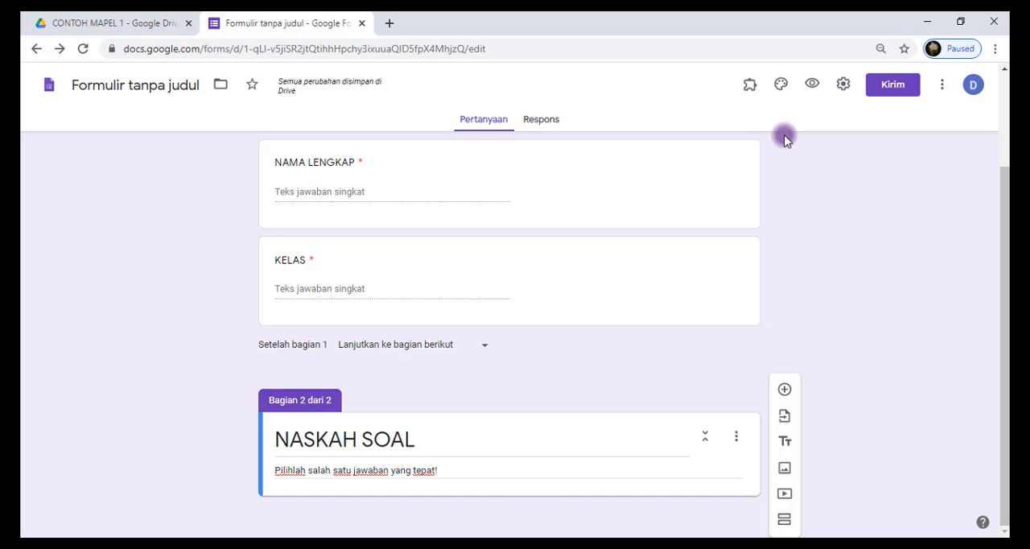
Start the installed Form Builder add-on in the form
{"action": "left_click", "coordinate": [750, 87]}
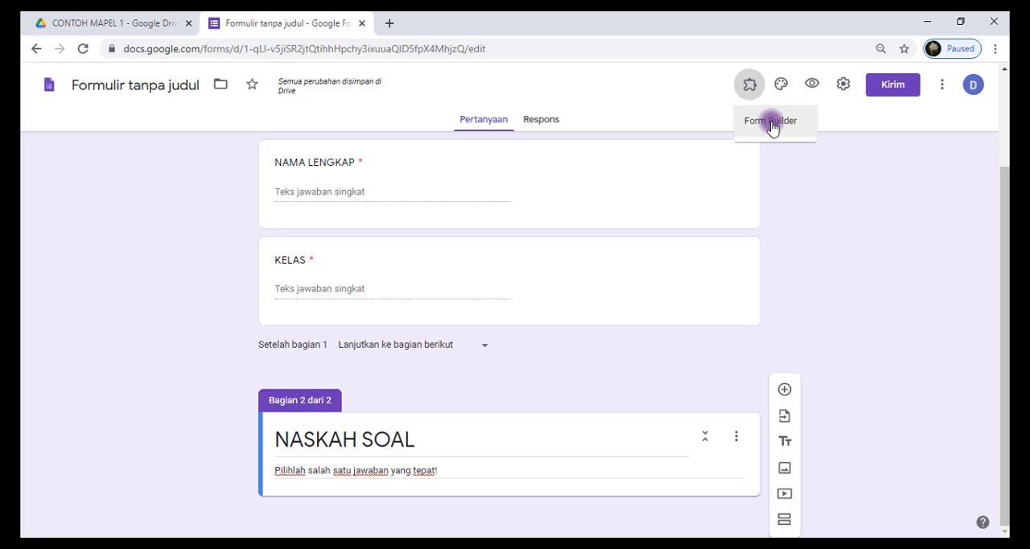
{"action": "left_click", "coordinate": [771, 123]}
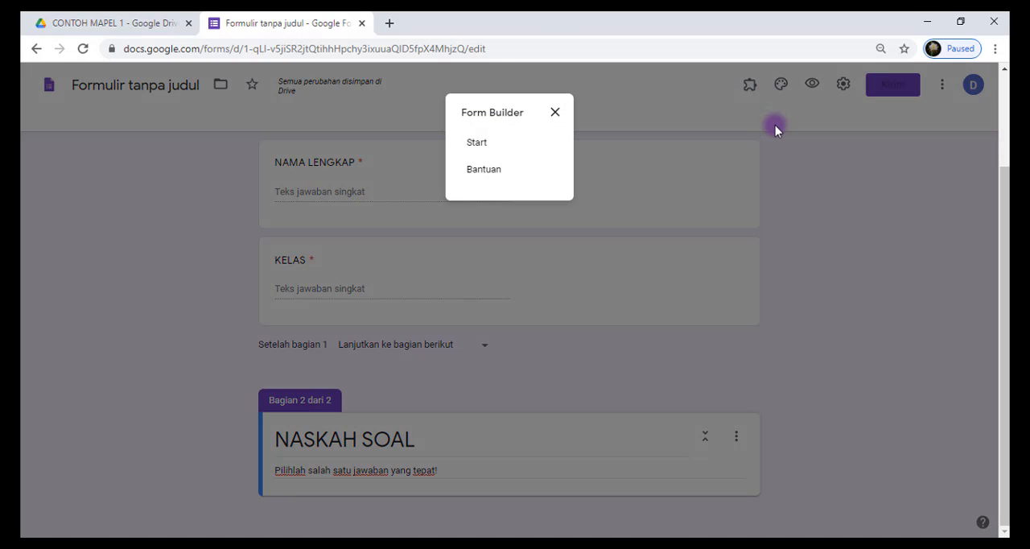
{"action": "left_click", "coordinate": [481, 147]}
{"action": "left_click", "coordinate": [492, 145]}
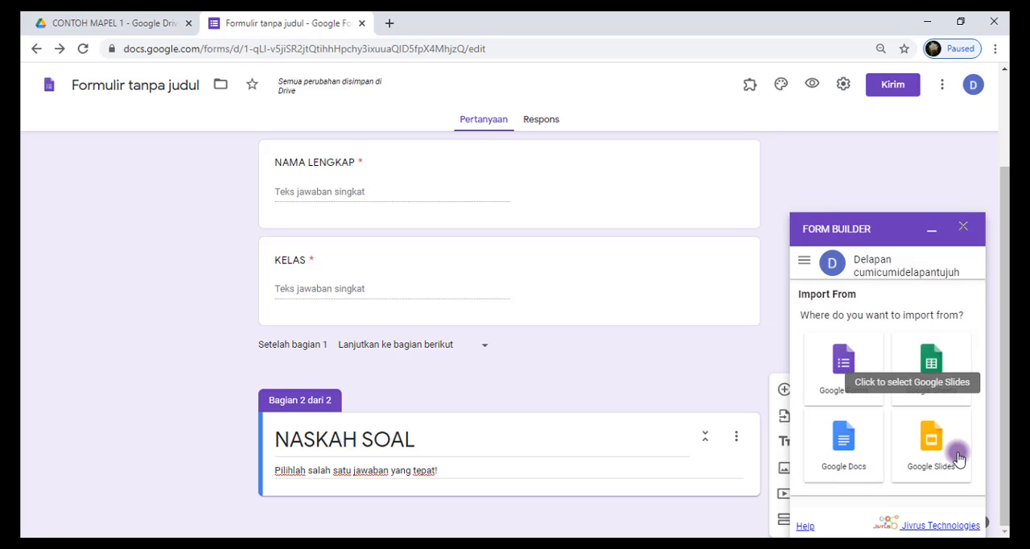
Load the questions from the Google Docs file SOAL UPLOAD into Form Builder and go to its list of importable questions
{"action": "left_click", "coordinate": [843, 439]}
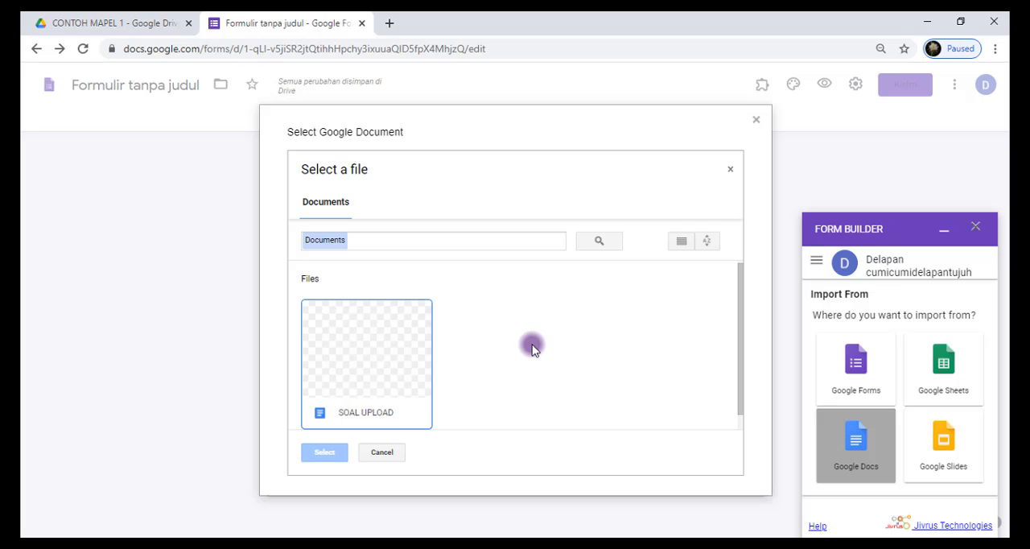
{"action": "left_click", "coordinate": [380, 344]}
{"action": "left_click", "coordinate": [318, 456]}
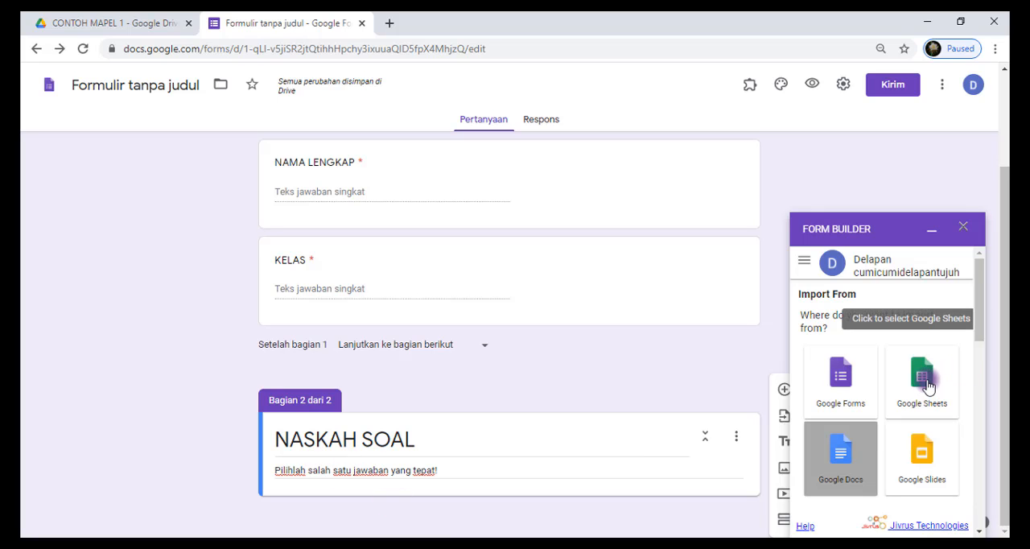
{"action": "scroll", "coordinate": [968, 370], "scroll_direction": "down", "scroll_amount": 2}
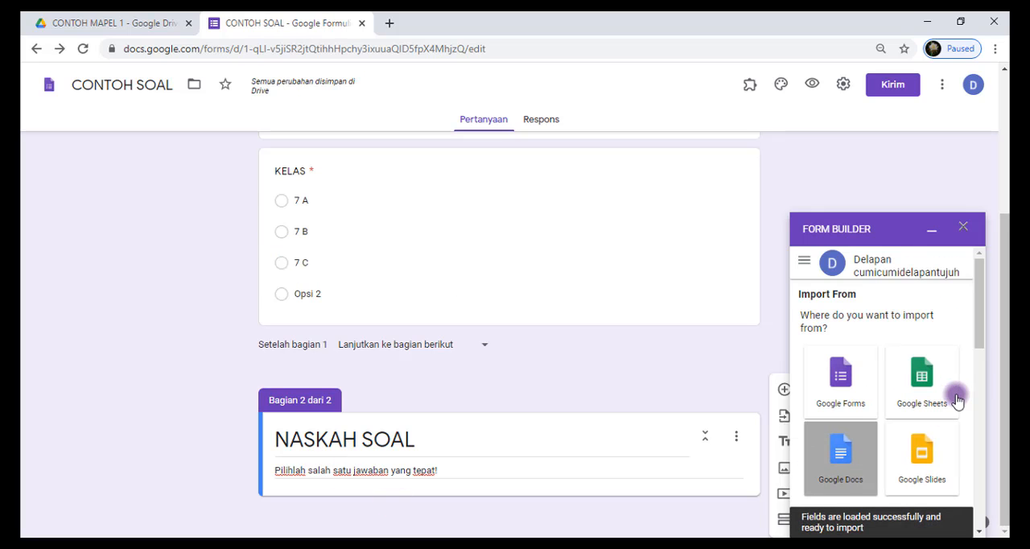
{"action": "scroll", "coordinate": [952, 395], "scroll_direction": "down", "scroll_amount": 5}
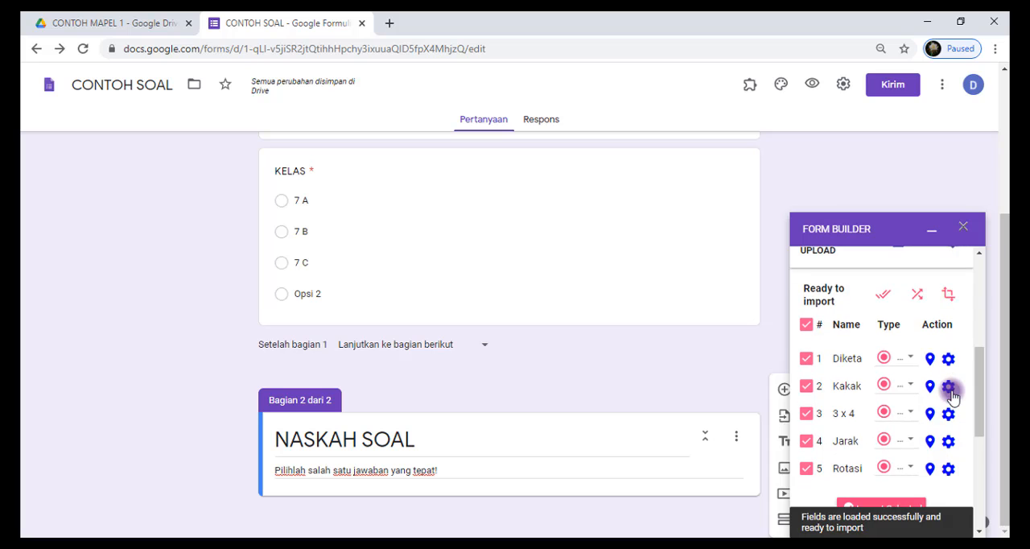
Import all five selected multiple-choice questions into the form and close Form Builder
{"action": "scroll", "coordinate": [952, 394], "scroll_direction": "down", "scroll_amount": 2}
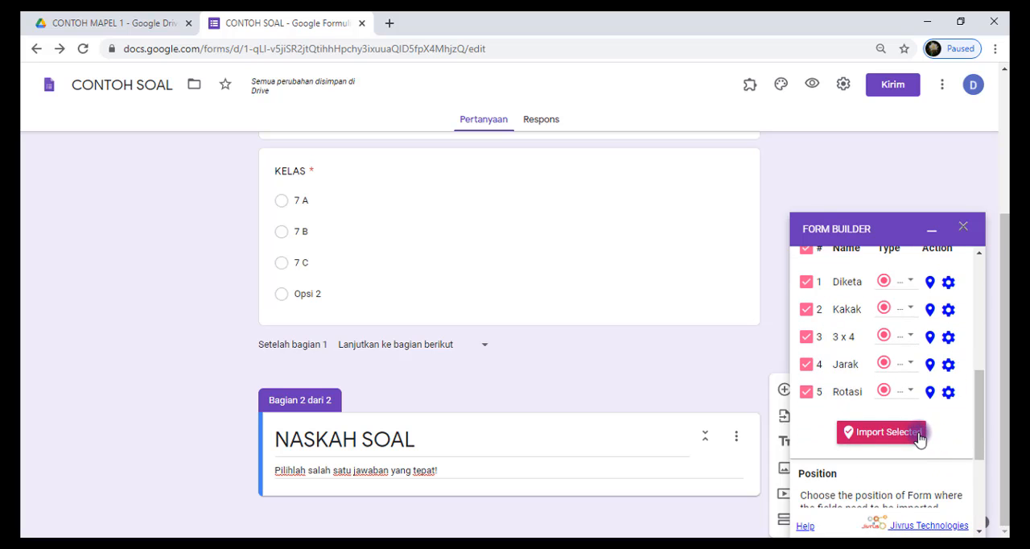
{"action": "left_click", "coordinate": [920, 430]}
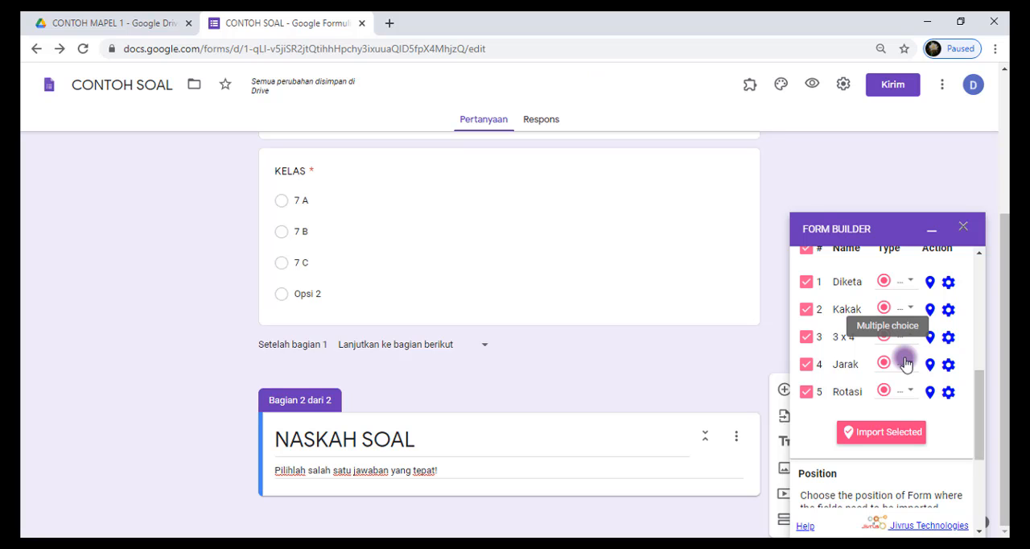
{"action": "scroll", "coordinate": [904, 322], "scroll_direction": "up", "scroll_amount": 1}
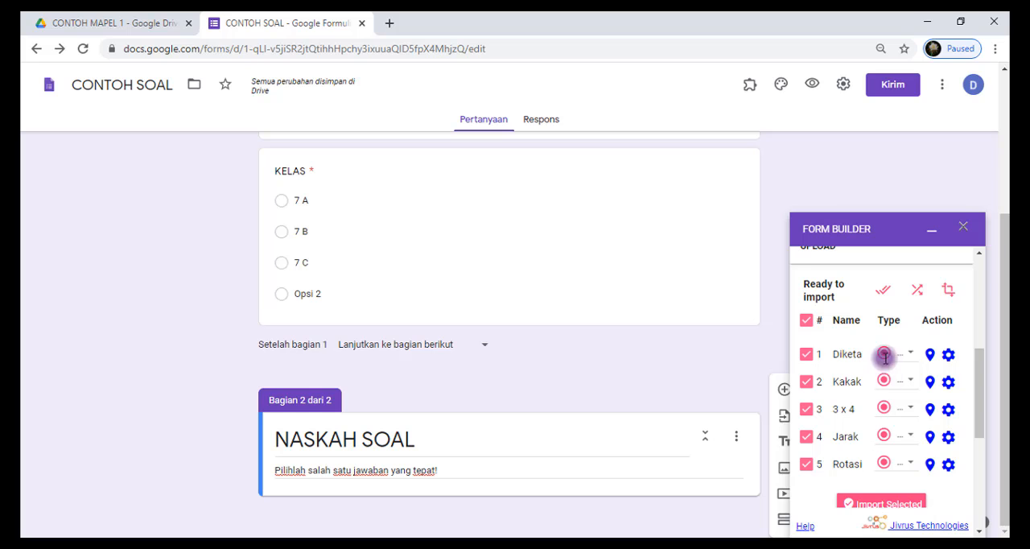
{"action": "scroll", "coordinate": [958, 408], "scroll_direction": "down", "scroll_amount": 1}
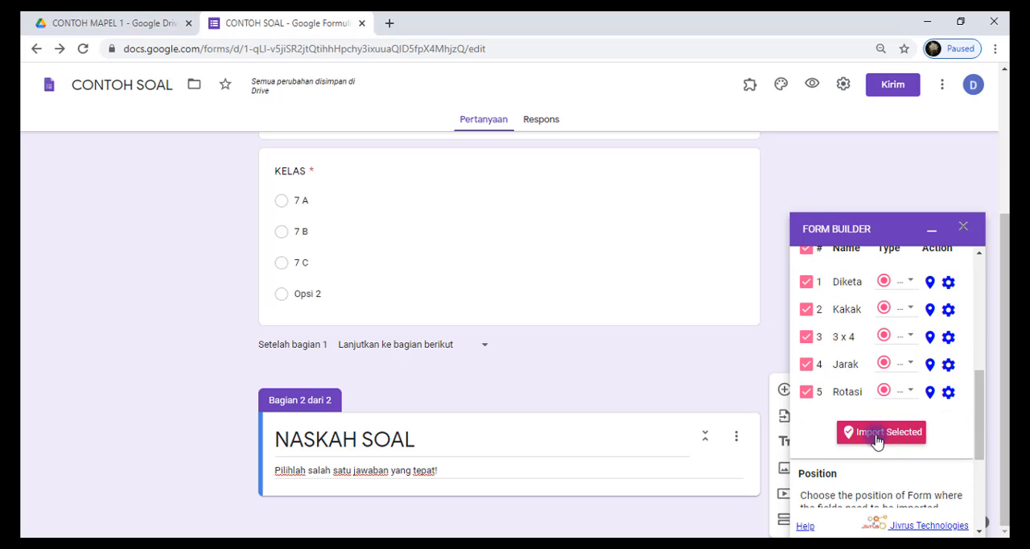
{"action": "left_click", "coordinate": [877, 440]}
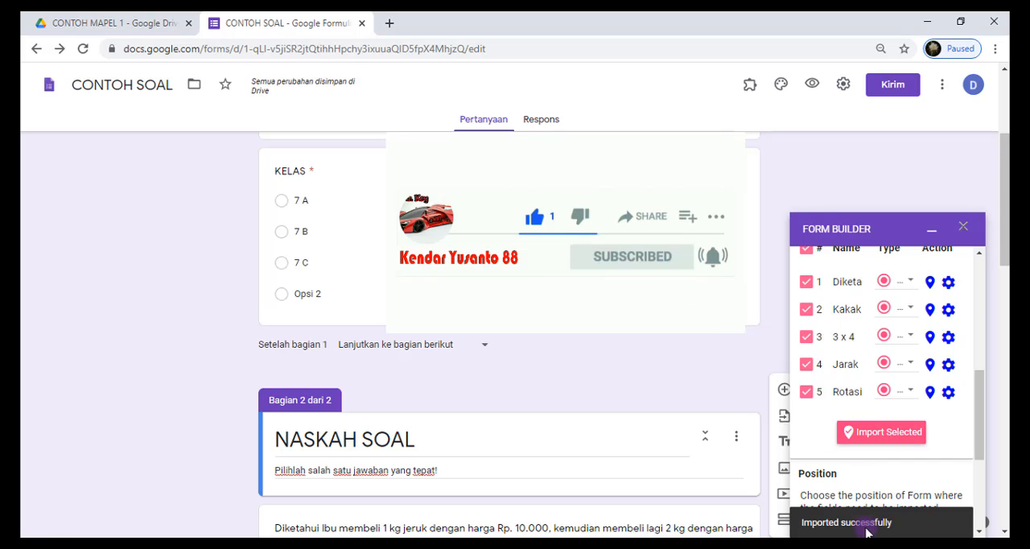
{"action": "left_click", "coordinate": [965, 231]}
Examine the imported questions and their answer options in the form's NASKAH SOAL section
{"action": "scroll", "coordinate": [899, 309], "scroll_direction": "down", "scroll_amount": 3}
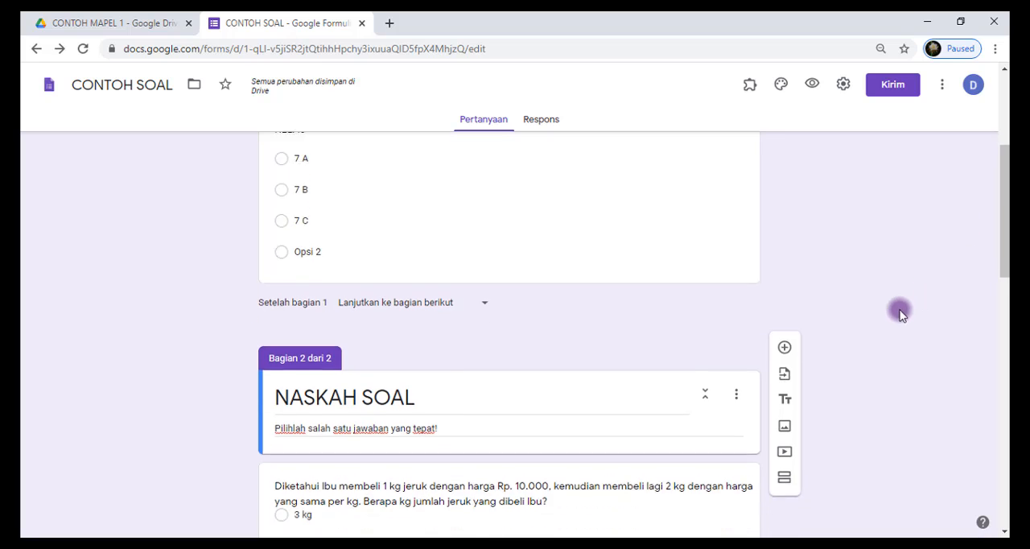
{"action": "scroll", "coordinate": [681, 371], "scroll_direction": "down", "scroll_amount": 4}
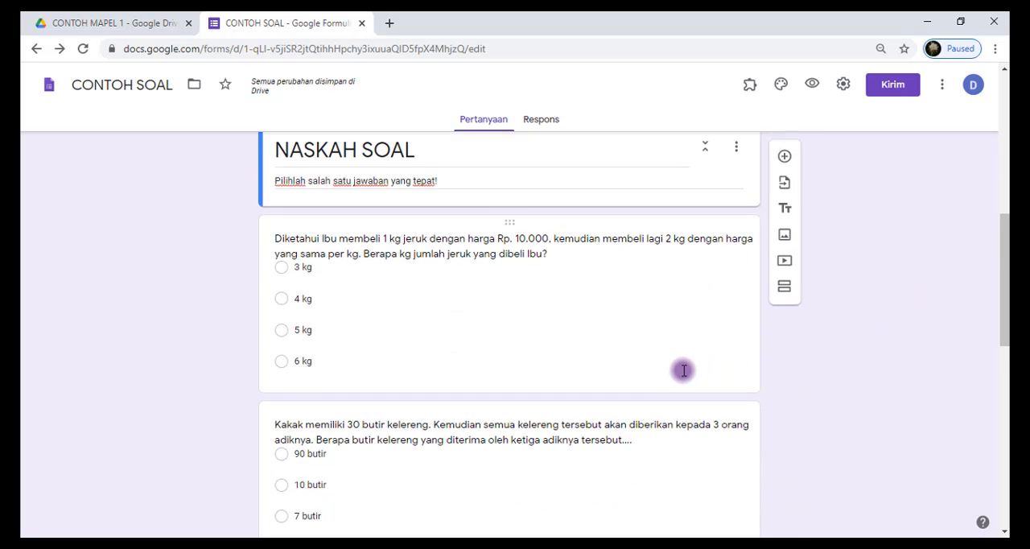
{"action": "scroll", "coordinate": [681, 370], "scroll_direction": "down", "scroll_amount": 5}
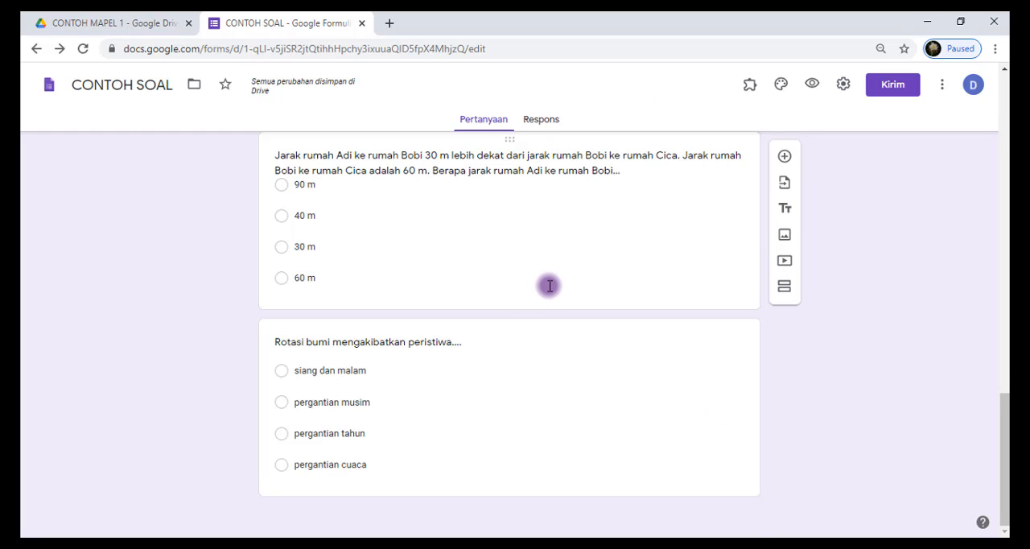
{"action": "scroll", "coordinate": [550, 286], "scroll_direction": "up", "scroll_amount": 4}
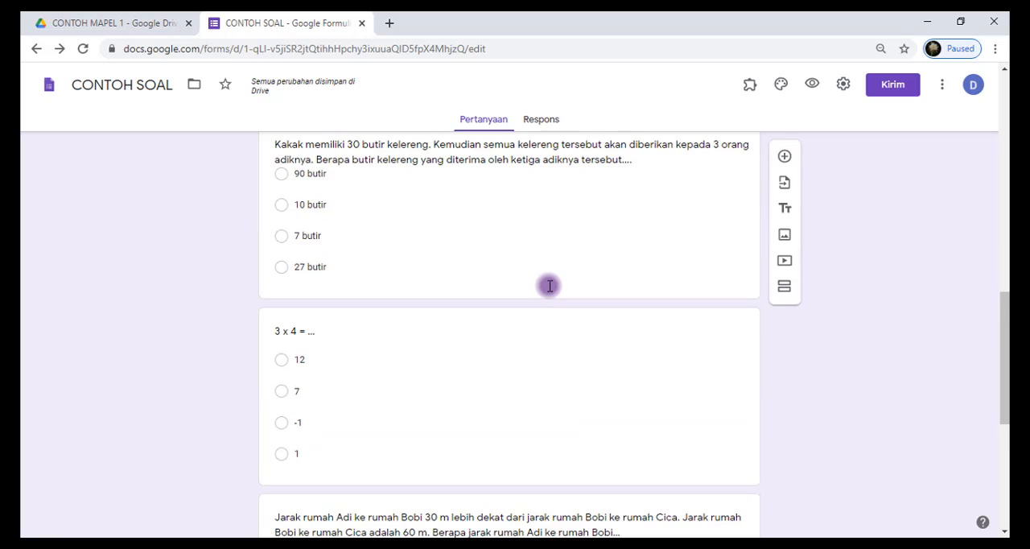
{"action": "scroll", "coordinate": [550, 286], "scroll_direction": "up", "scroll_amount": 4}
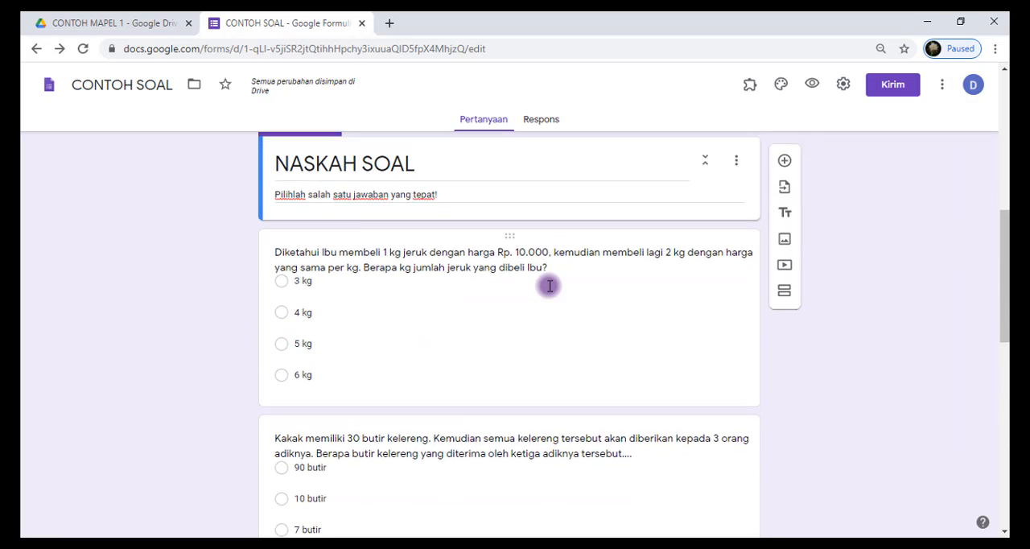
{"action": "scroll", "coordinate": [549, 286], "scroll_direction": "up", "scroll_amount": 1}
{"action": "scroll", "coordinate": [548, 347], "scroll_direction": "down", "scroll_amount": 2}
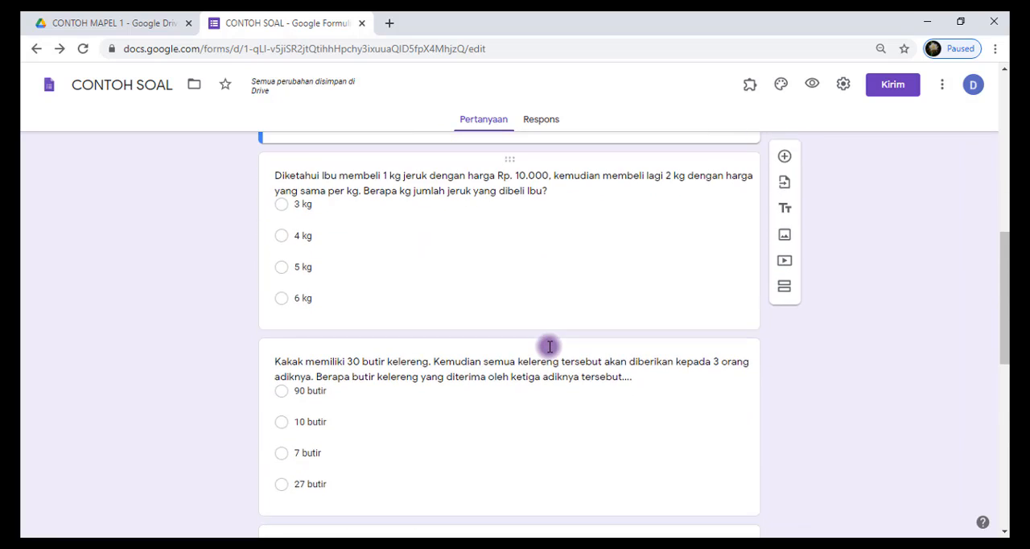
{"action": "scroll", "coordinate": [549, 346], "scroll_direction": "down", "scroll_amount": 4}
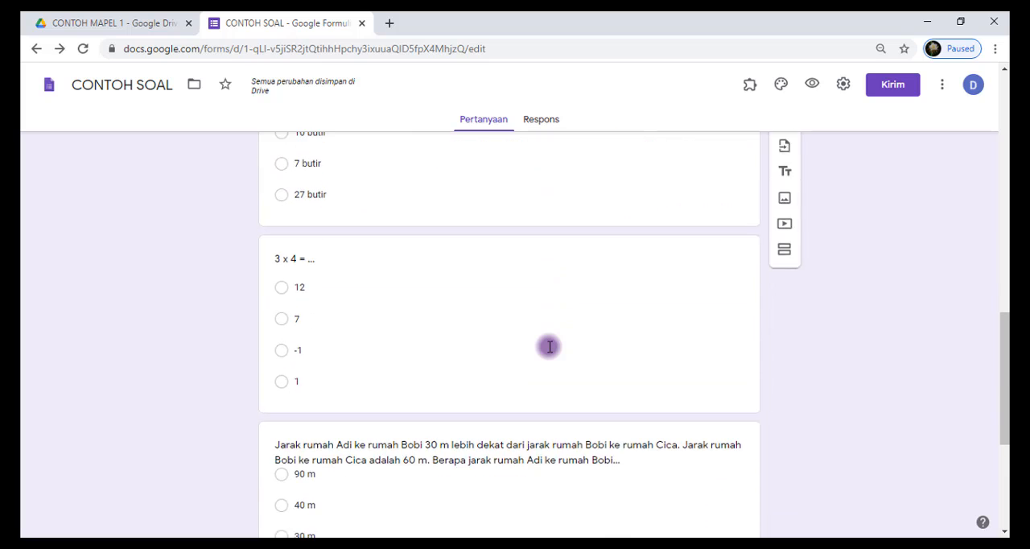
{"action": "scroll", "coordinate": [550, 346], "scroll_direction": "down", "scroll_amount": 4}
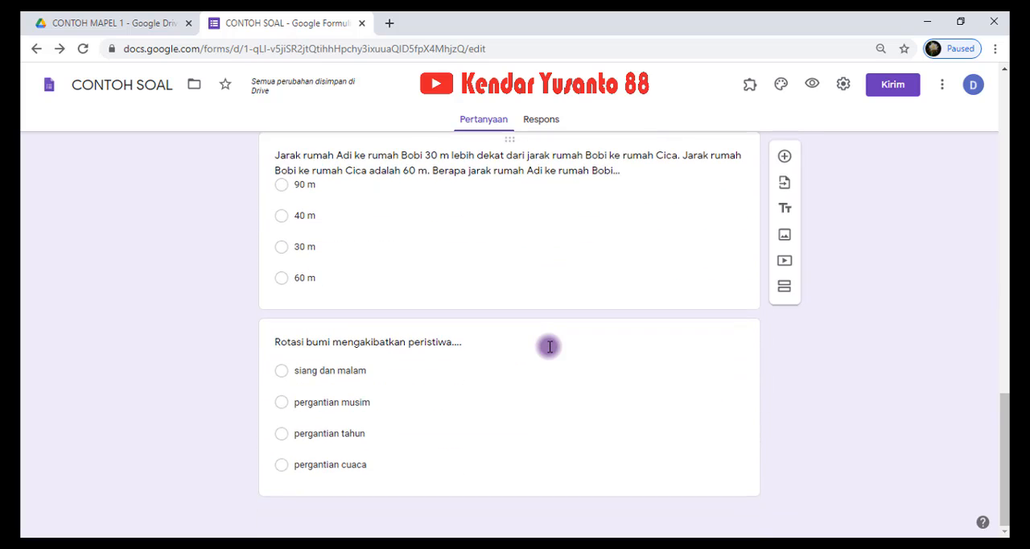
{"action": "scroll", "coordinate": [550, 346], "scroll_direction": "up", "scroll_amount": 13}
{"action": "scroll", "coordinate": [711, 384], "scroll_direction": "down", "scroll_amount": 3}
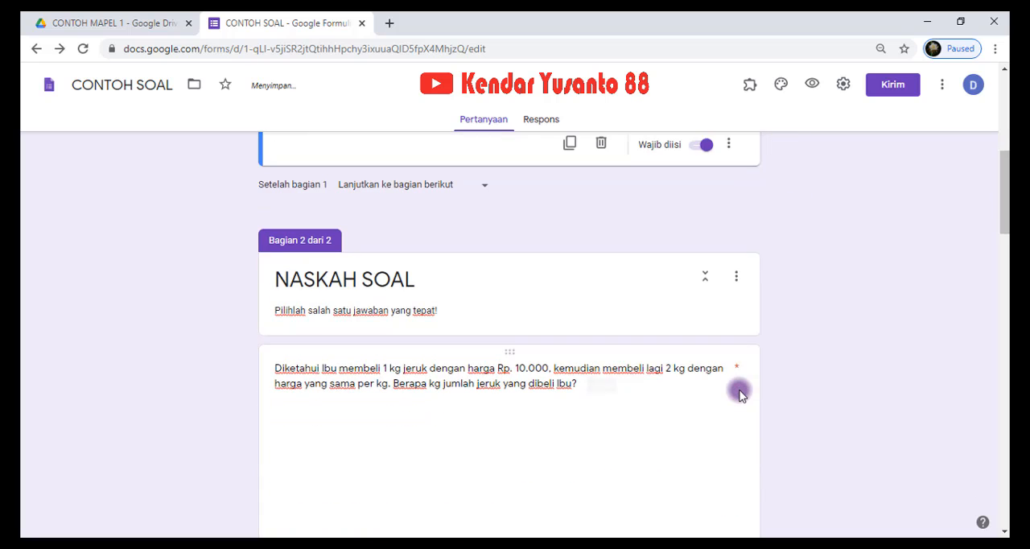
{"action": "scroll", "coordinate": [759, 373], "scroll_direction": "up", "scroll_amount": 4}
{"action": "scroll", "coordinate": [789, 370], "scroll_direction": "down", "scroll_amount": 4}
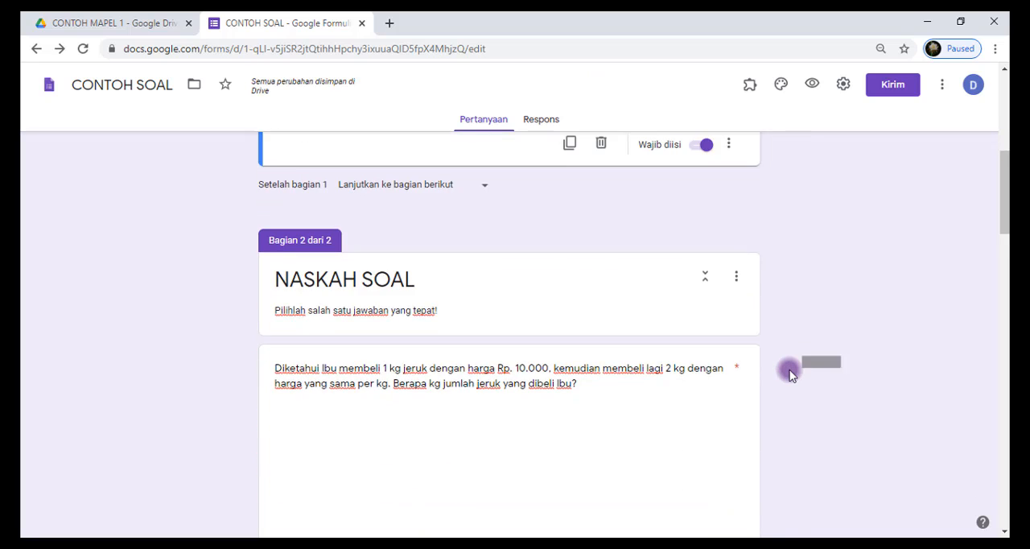
{"action": "scroll", "coordinate": [789, 373], "scroll_direction": "down", "scroll_amount": 3}
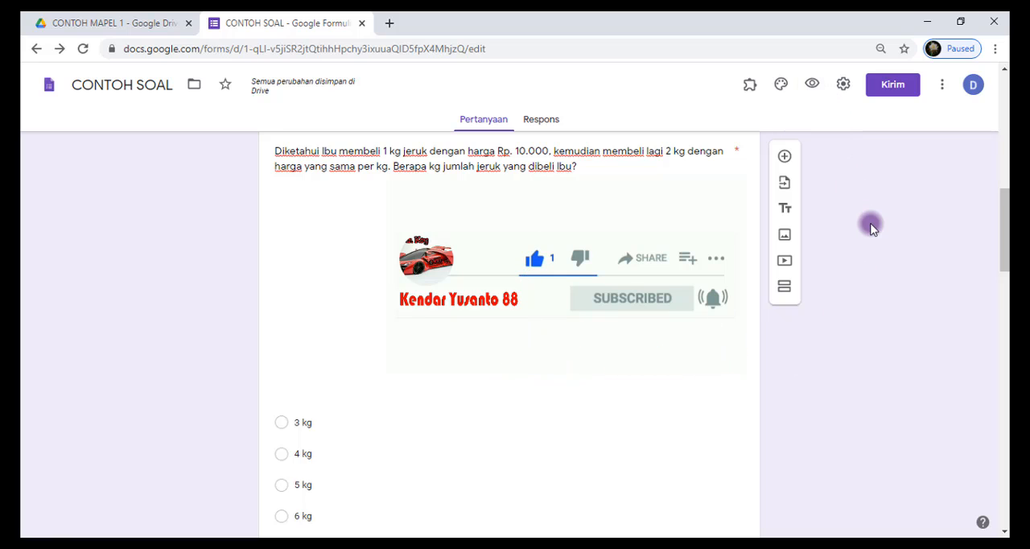
Preview the form, fill in the respondent's full name and class 7 A, and continue to the NASKAH SOAL section
{"action": "left_click", "coordinate": [812, 87]}
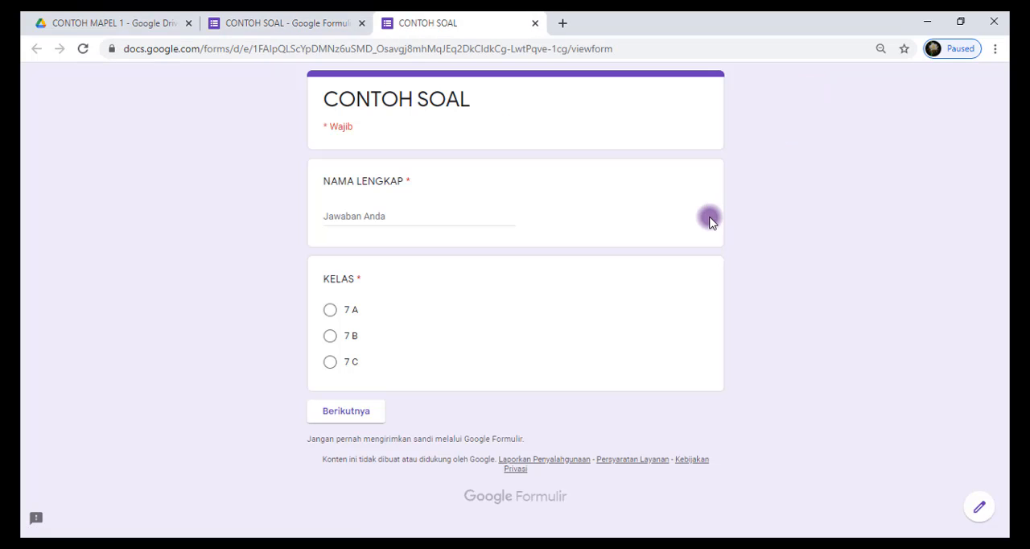
{"action": "left_click", "coordinate": [422, 217]}
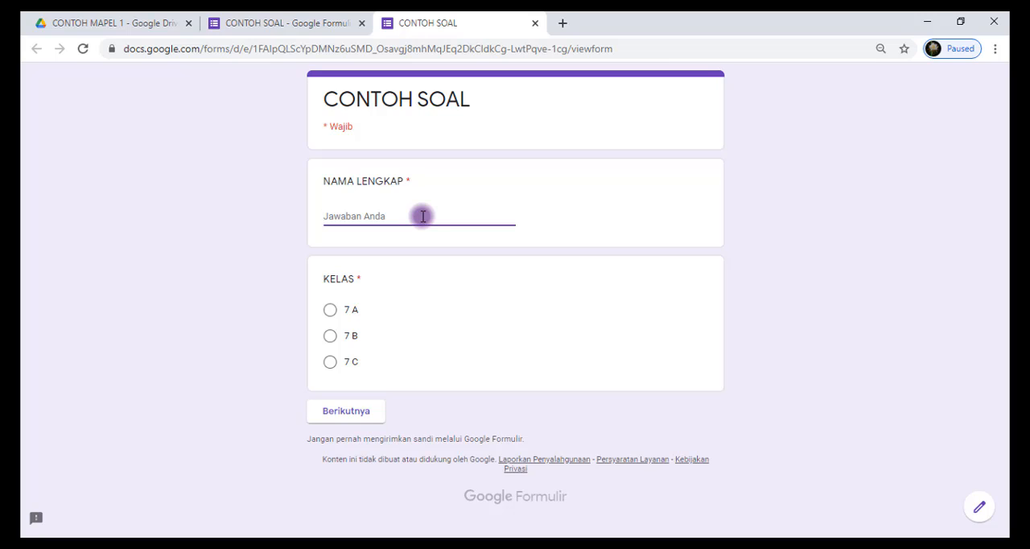
{"action": "type", "text": "a"}
{"action": "key", "text": "BackSpace"}
{"action": "type", "text": "ARDA"}
{"action": "left_click", "coordinate": [332, 310]}
{"action": "left_click", "coordinate": [366, 409]}
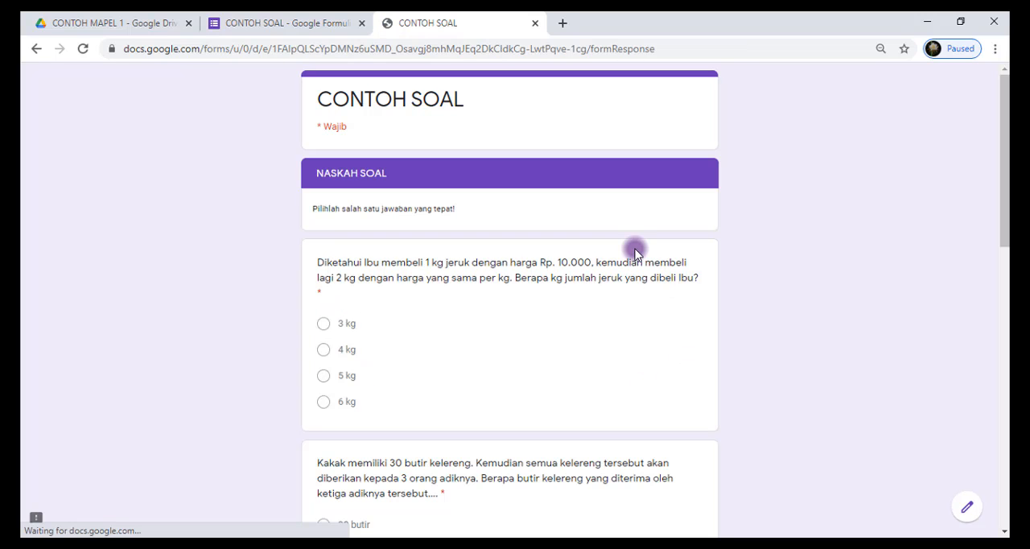
Examine the required questions and their answer options in the form preview's NASKAH SOAL section
{"action": "scroll", "coordinate": [621, 279], "scroll_direction": "down", "scroll_amount": 1}
{"action": "scroll", "coordinate": [621, 280], "scroll_direction": "down", "scroll_amount": 7}
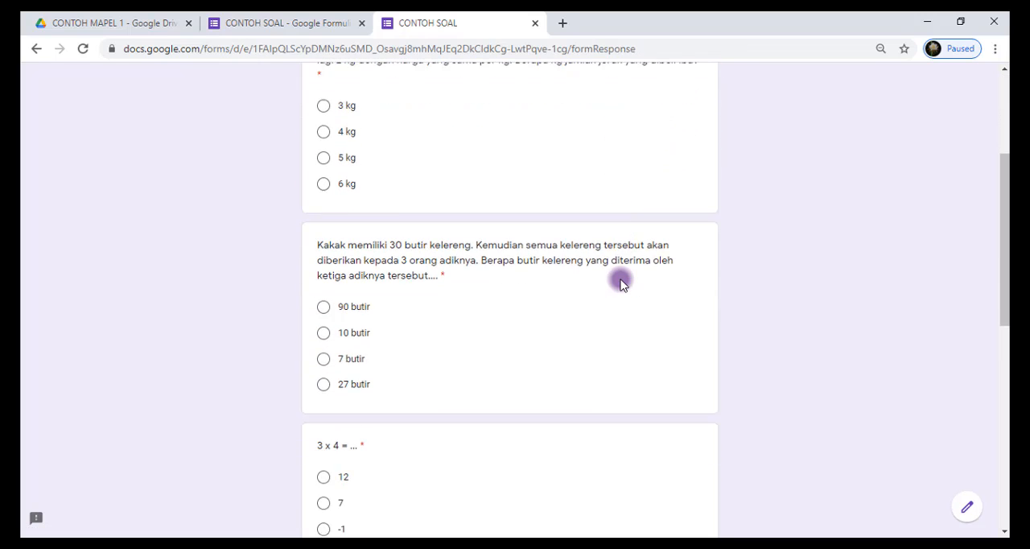
{"action": "scroll", "coordinate": [621, 284], "scroll_direction": "down", "scroll_amount": 3}
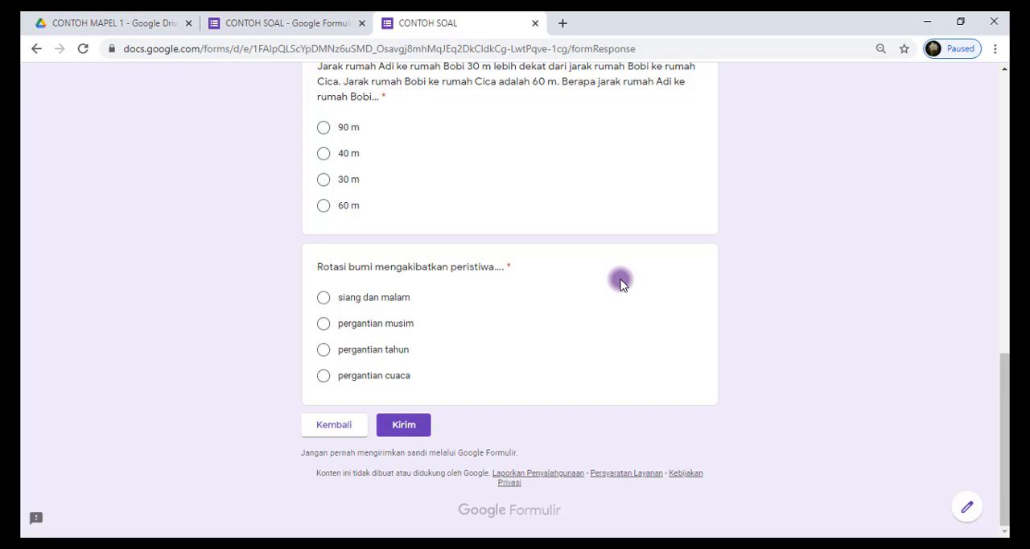
{"action": "scroll", "coordinate": [621, 283], "scroll_direction": "up", "scroll_amount": 3}
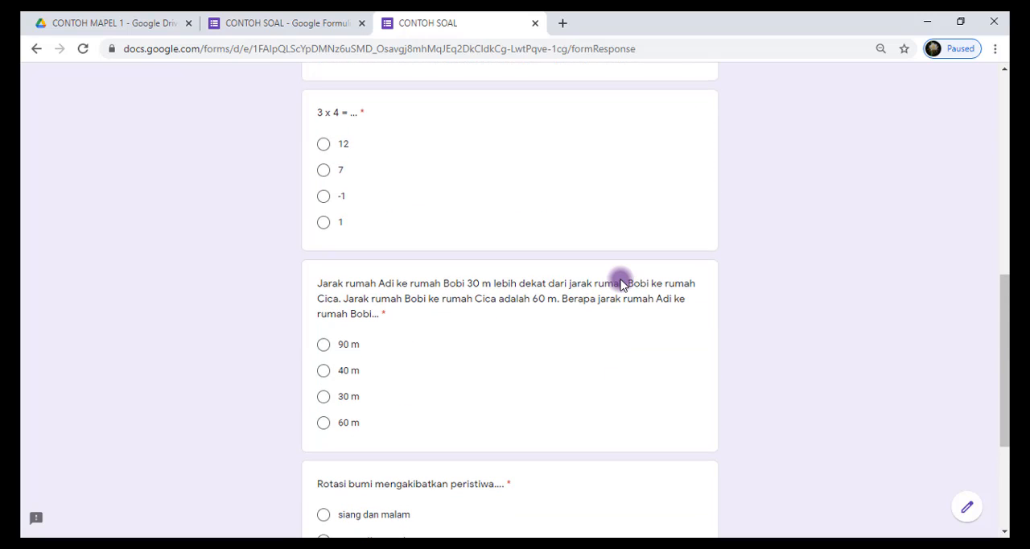
{"action": "scroll", "coordinate": [621, 283], "scroll_direction": "up", "scroll_amount": 8}
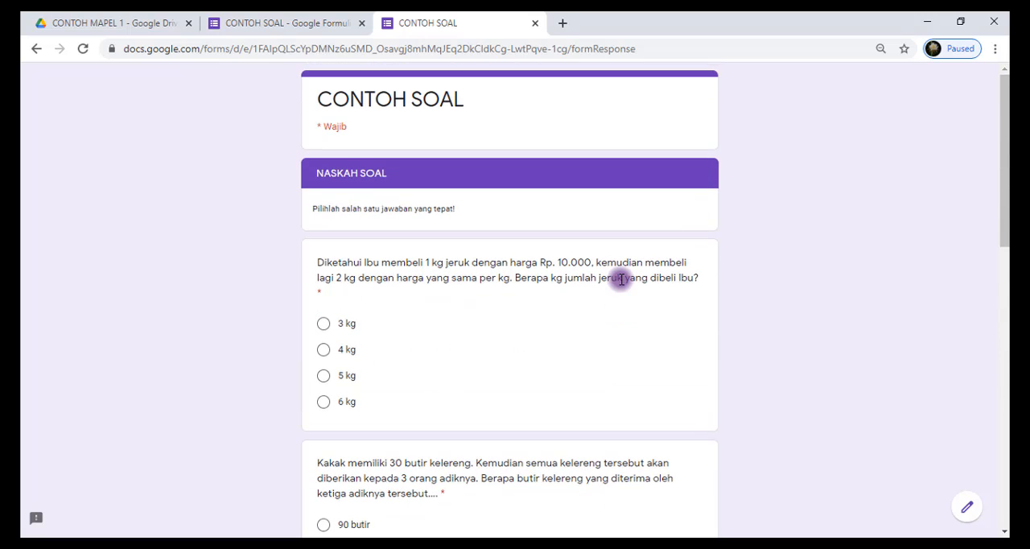
{"action": "scroll", "coordinate": [622, 279], "scroll_direction": "down", "scroll_amount": 10}
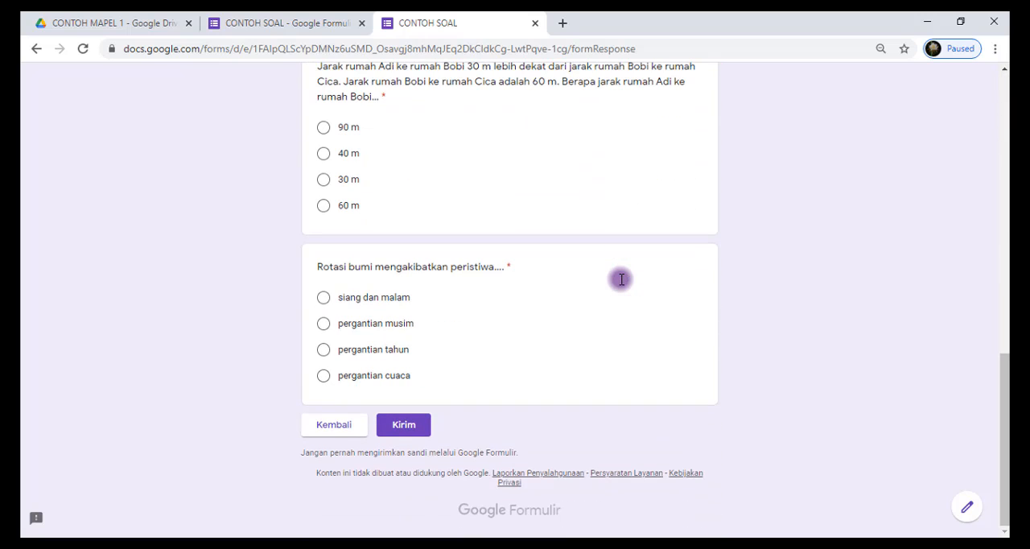
{"action": "scroll", "coordinate": [622, 284], "scroll_direction": "up", "scroll_amount": 10}
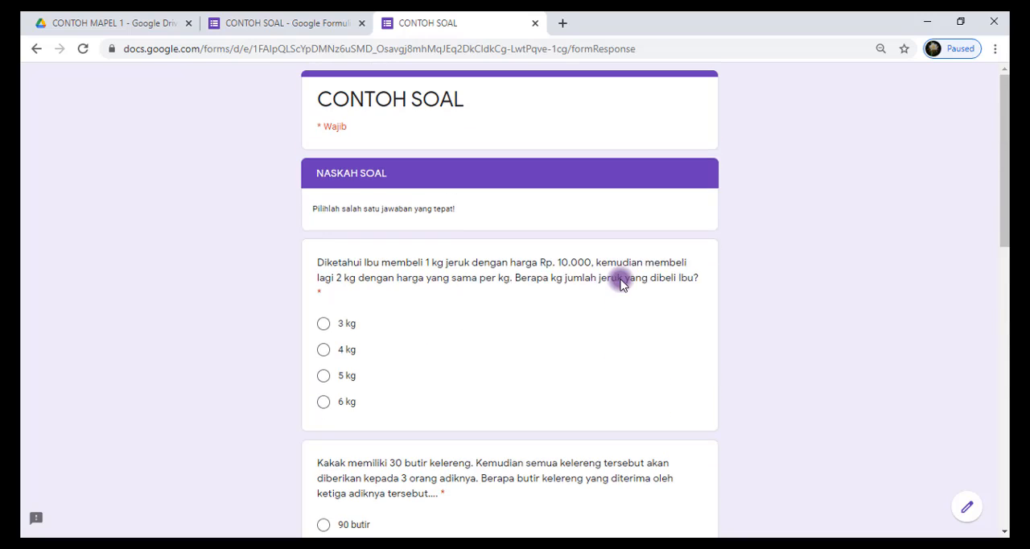